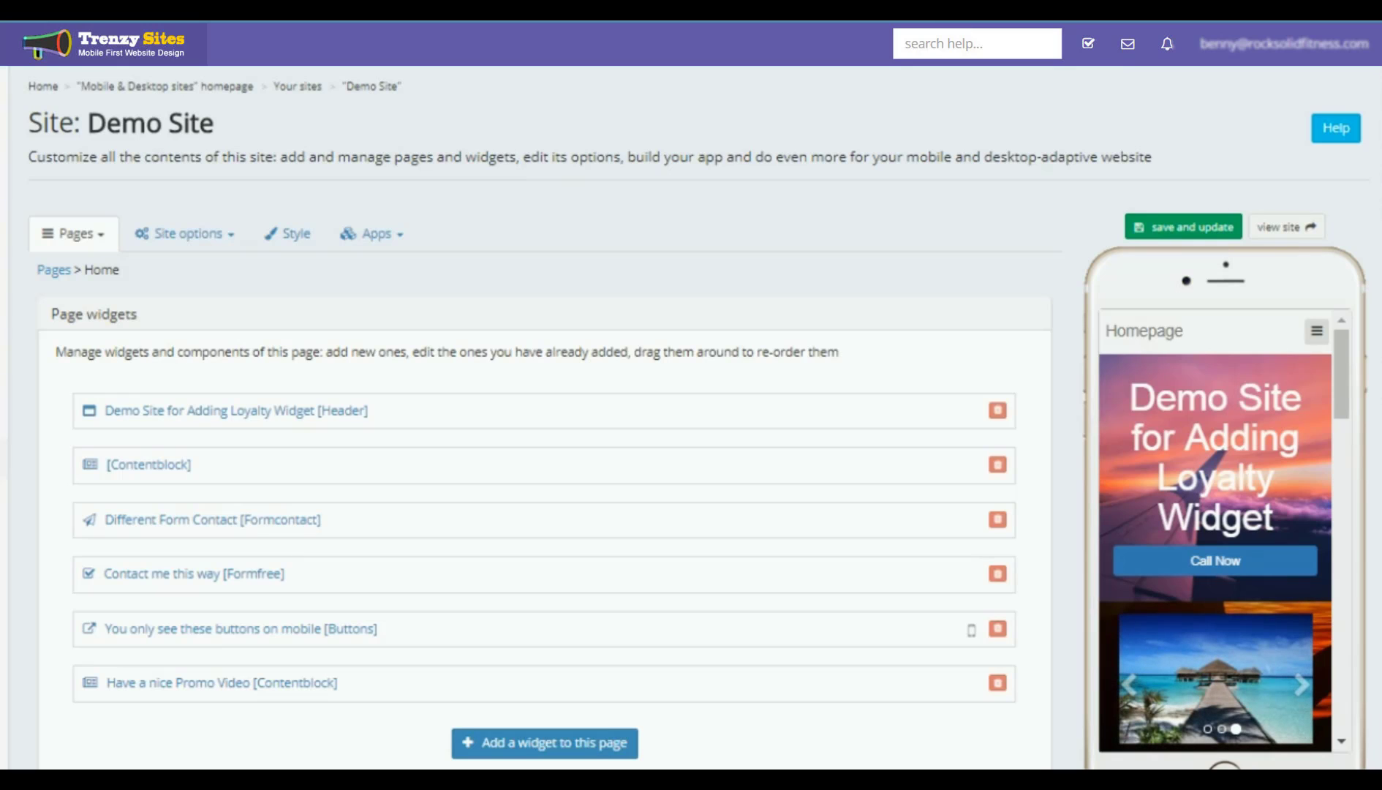
# Step: Add a Loyalty widget to the Demo Site home page from the widget library
pyautogui.click(561, 745)
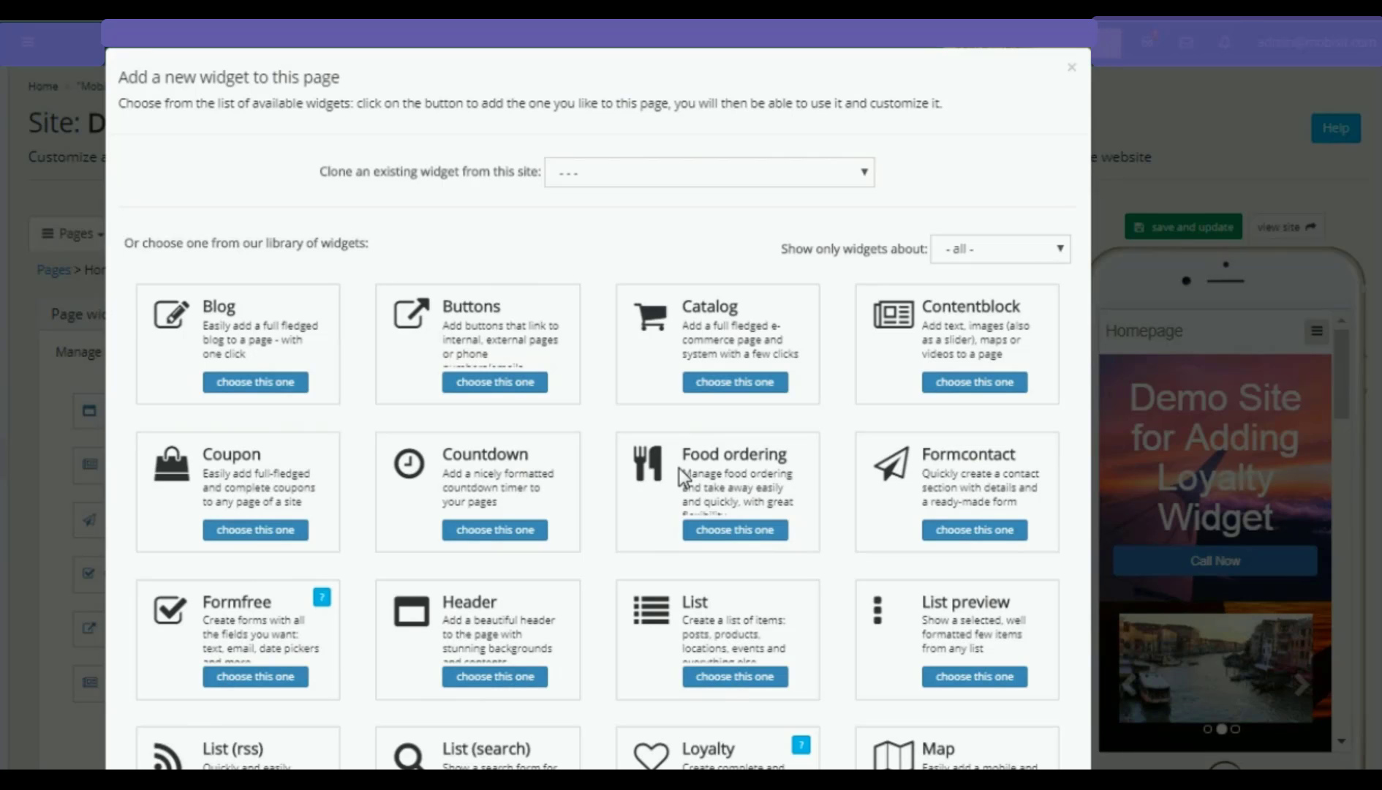
pyautogui.scroll(-3, 729, 448)
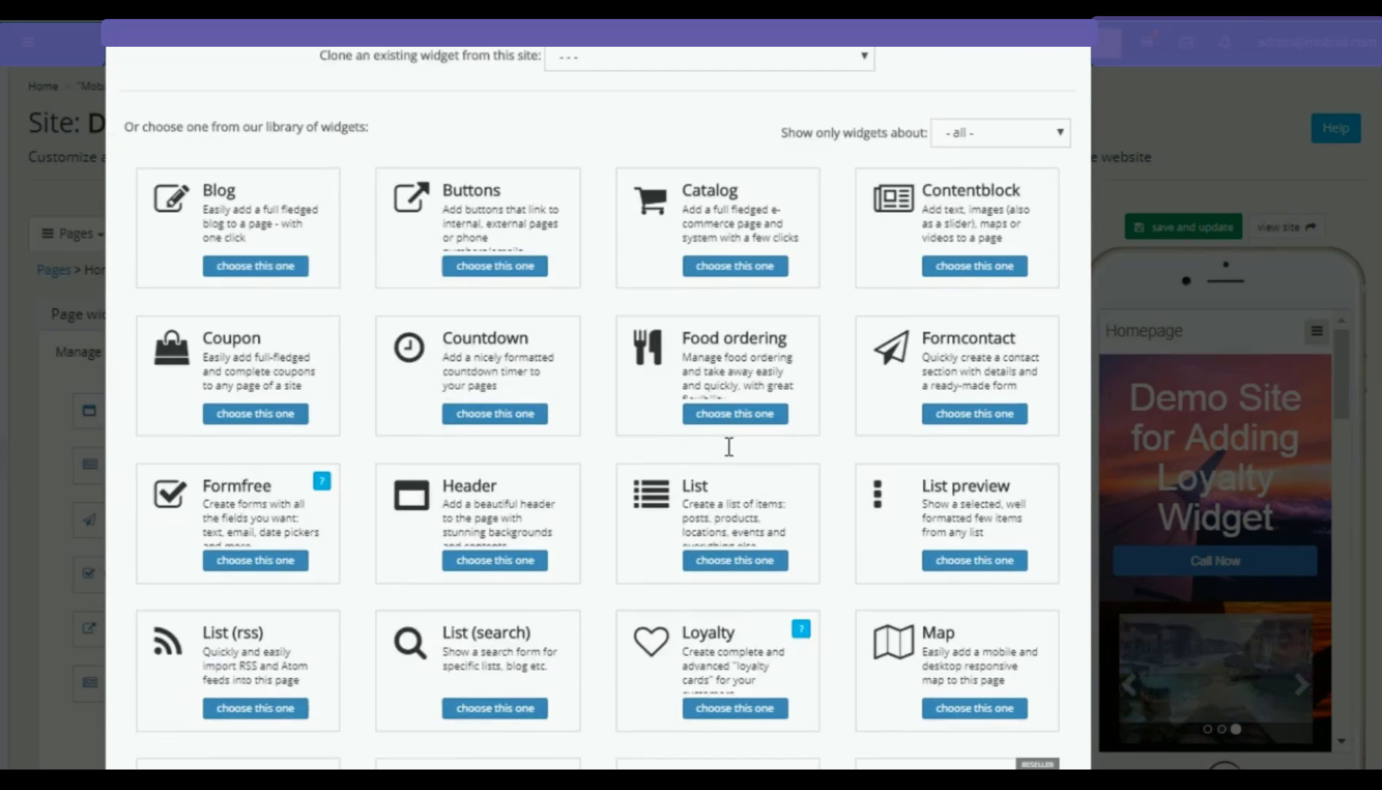
pyautogui.scroll(-2, 719, 548)
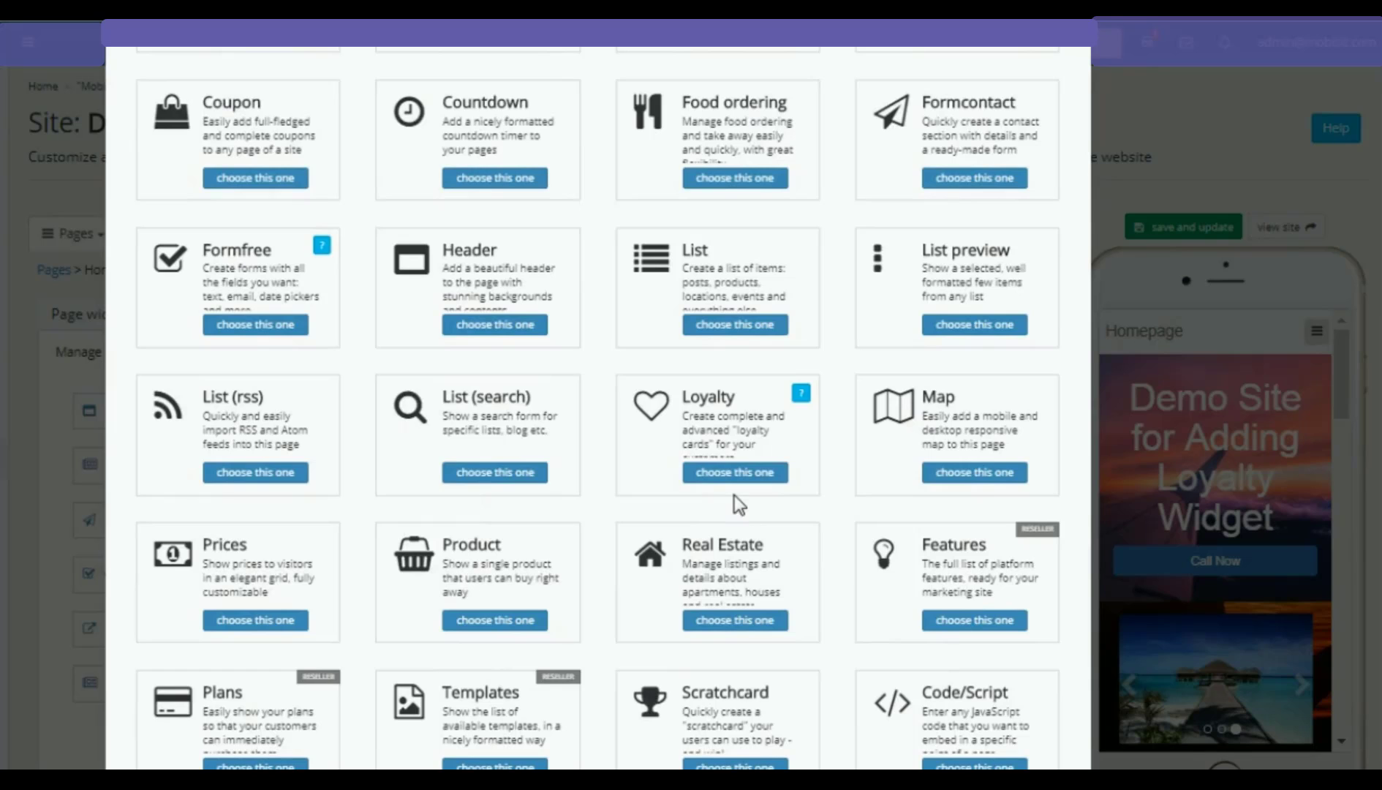
pyautogui.click(734, 472)
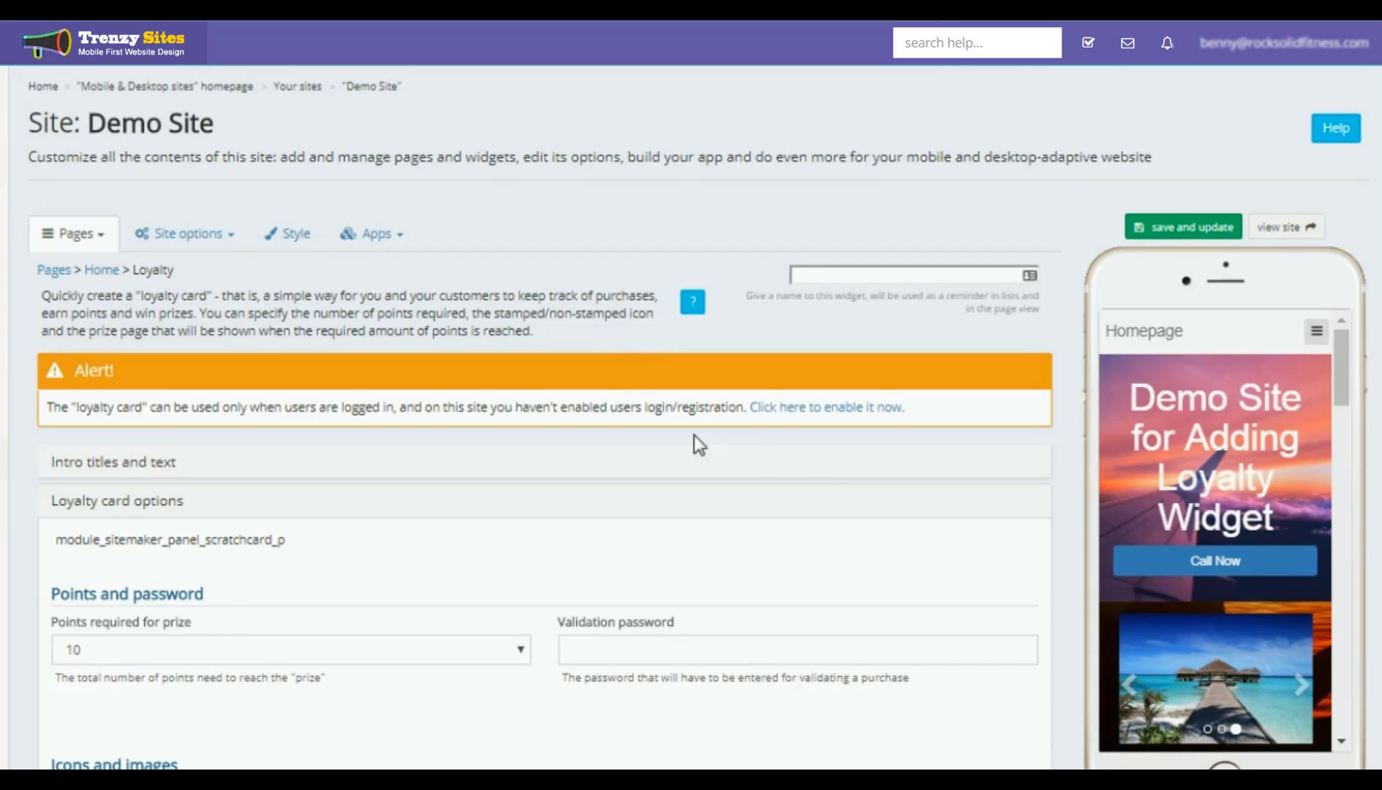
# Step: Switch login and registration ON, keeping Email as the registration field and validation off
pyautogui.click(832, 420)
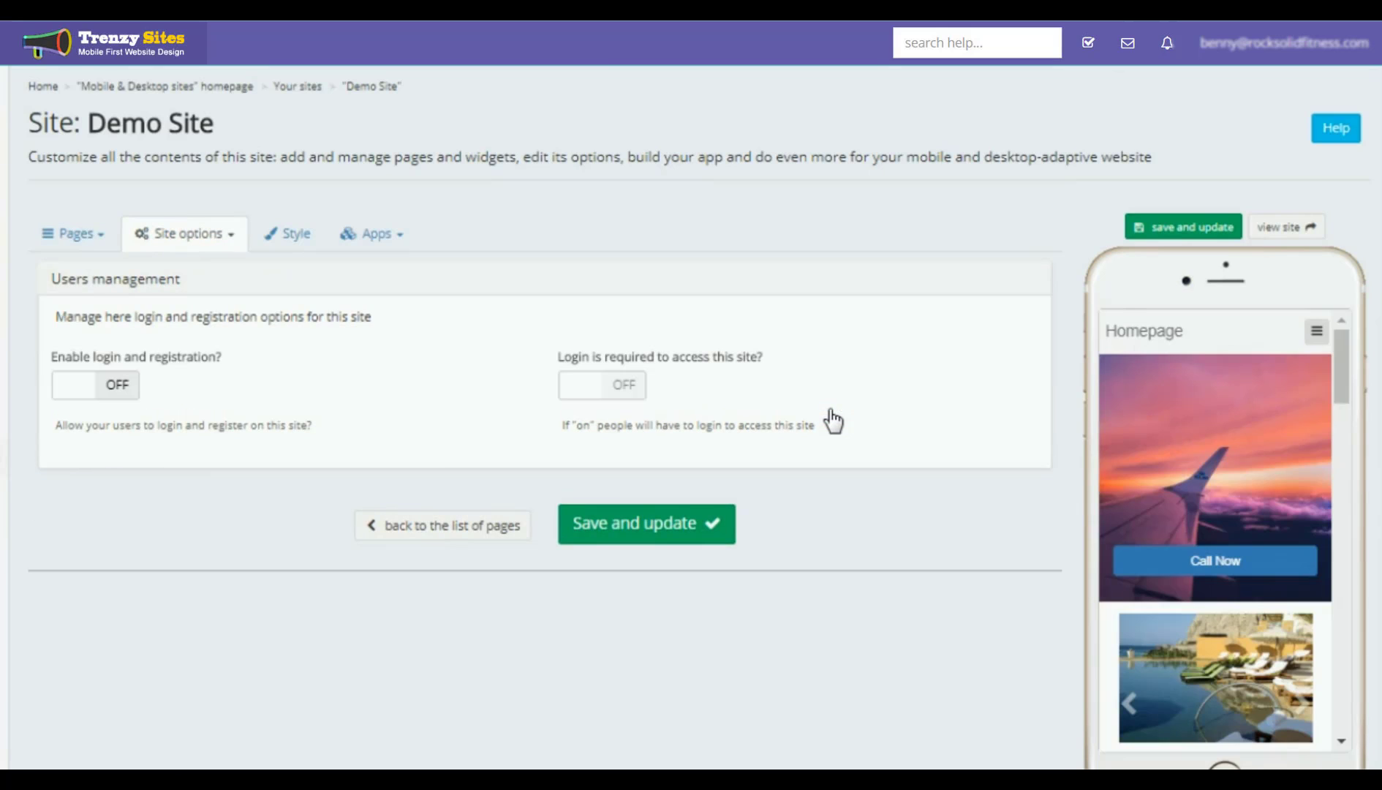
pyautogui.click(121, 386)
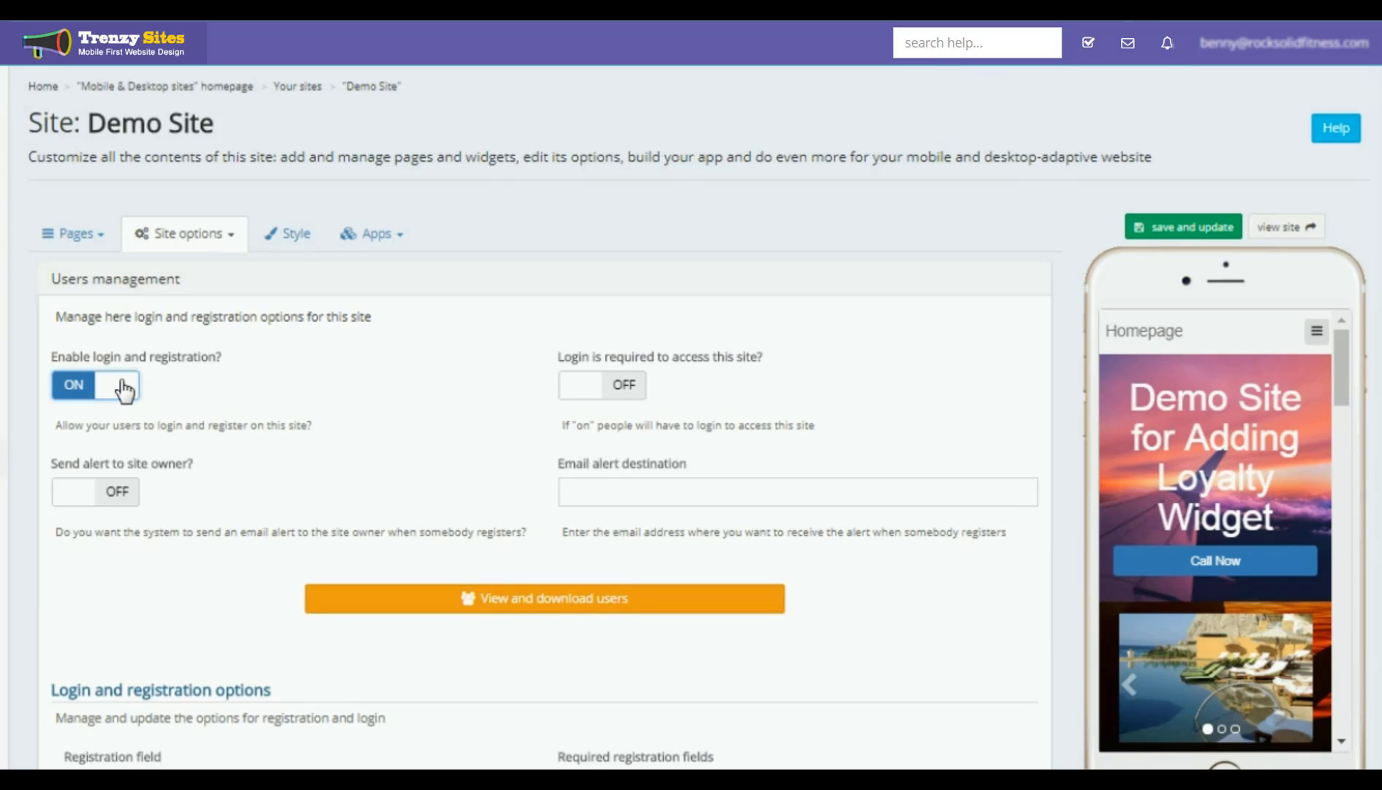
pyautogui.scroll(-3, 398, 373)
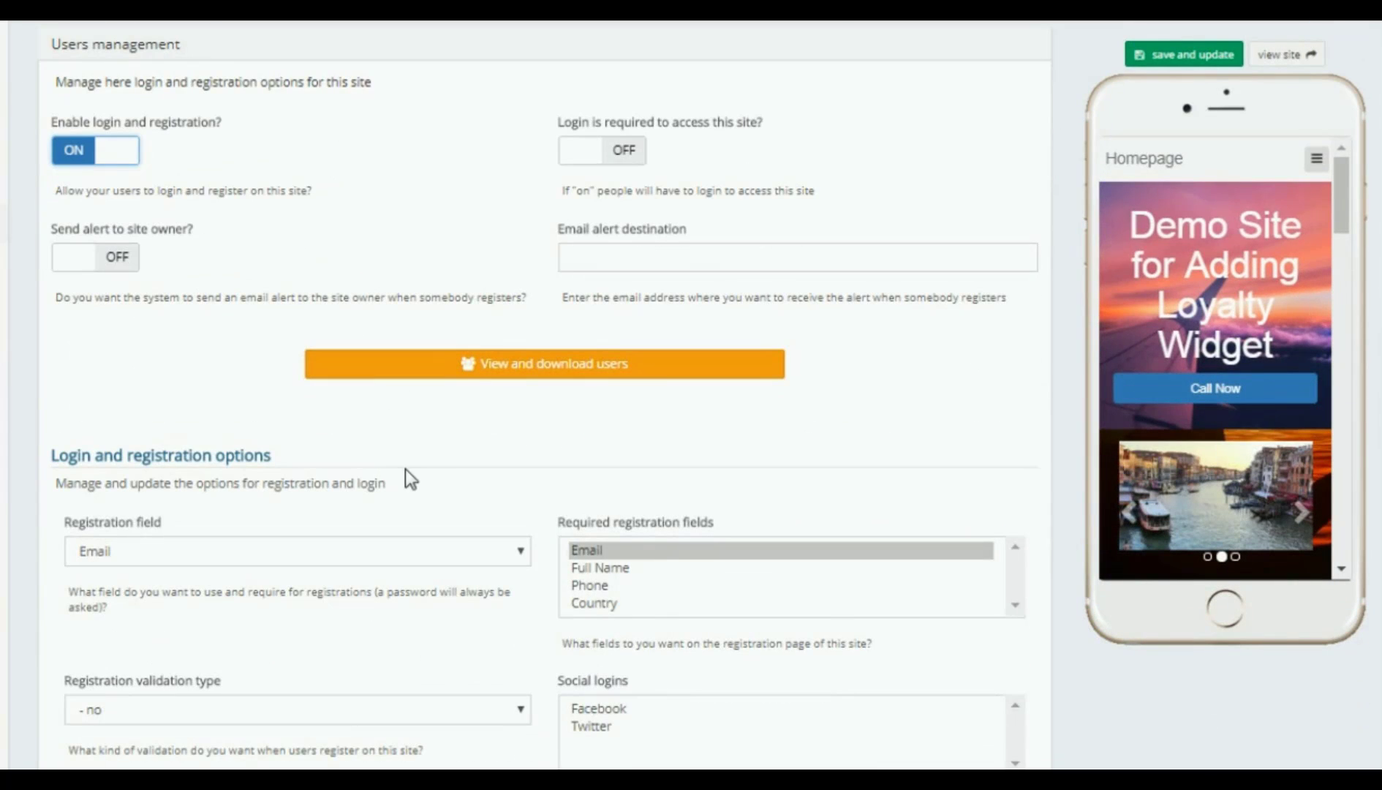
pyautogui.click(520, 556)
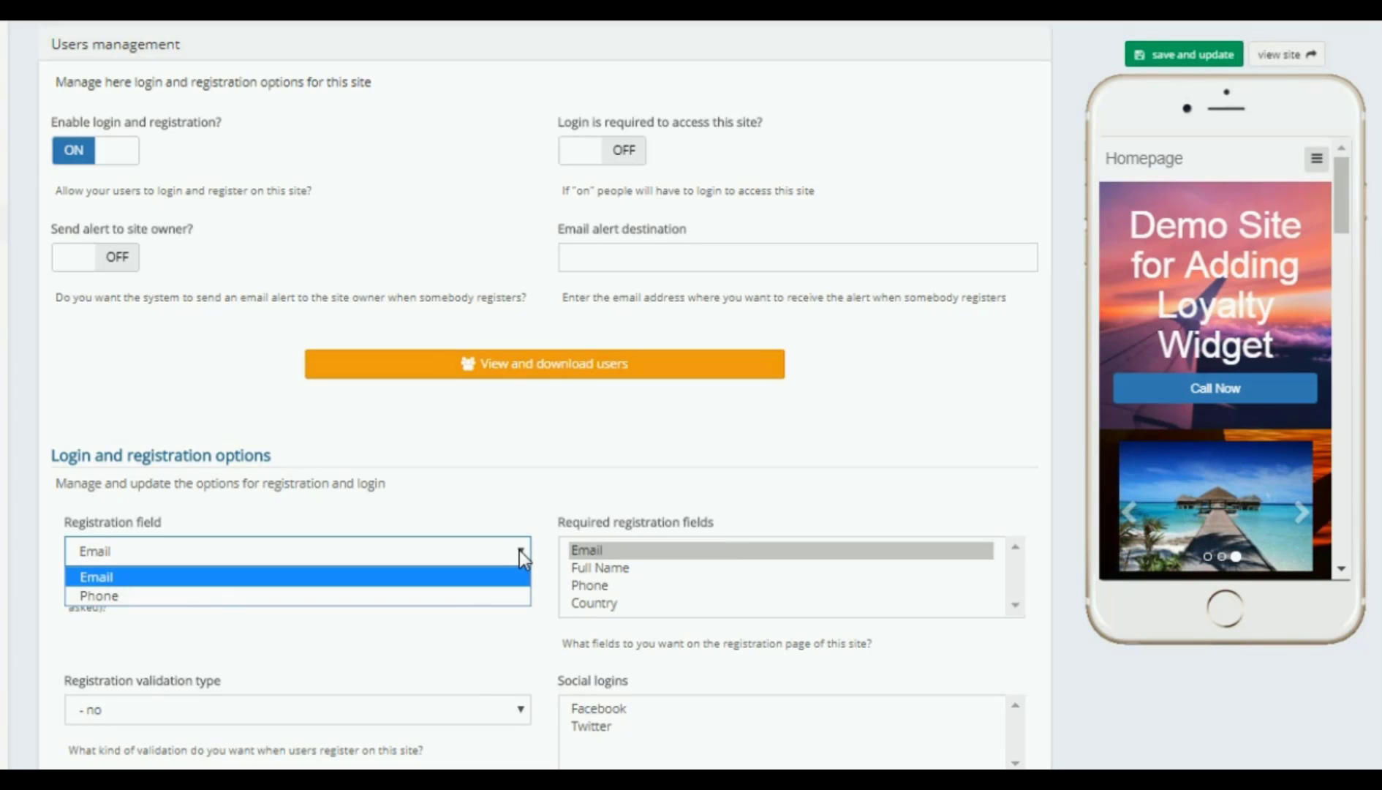
pyautogui.click(519, 550)
pyautogui.scroll(-2, 519, 550)
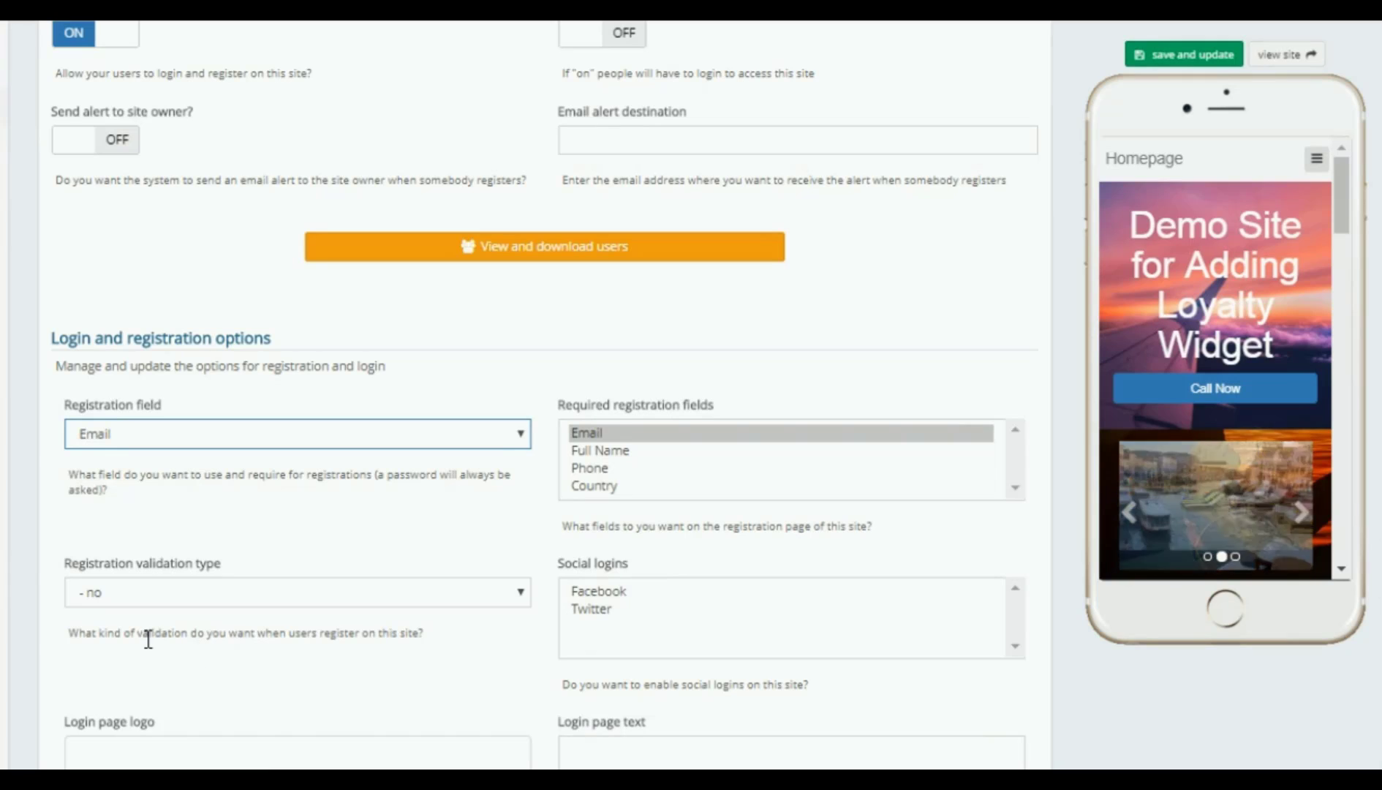
pyautogui.click(521, 592)
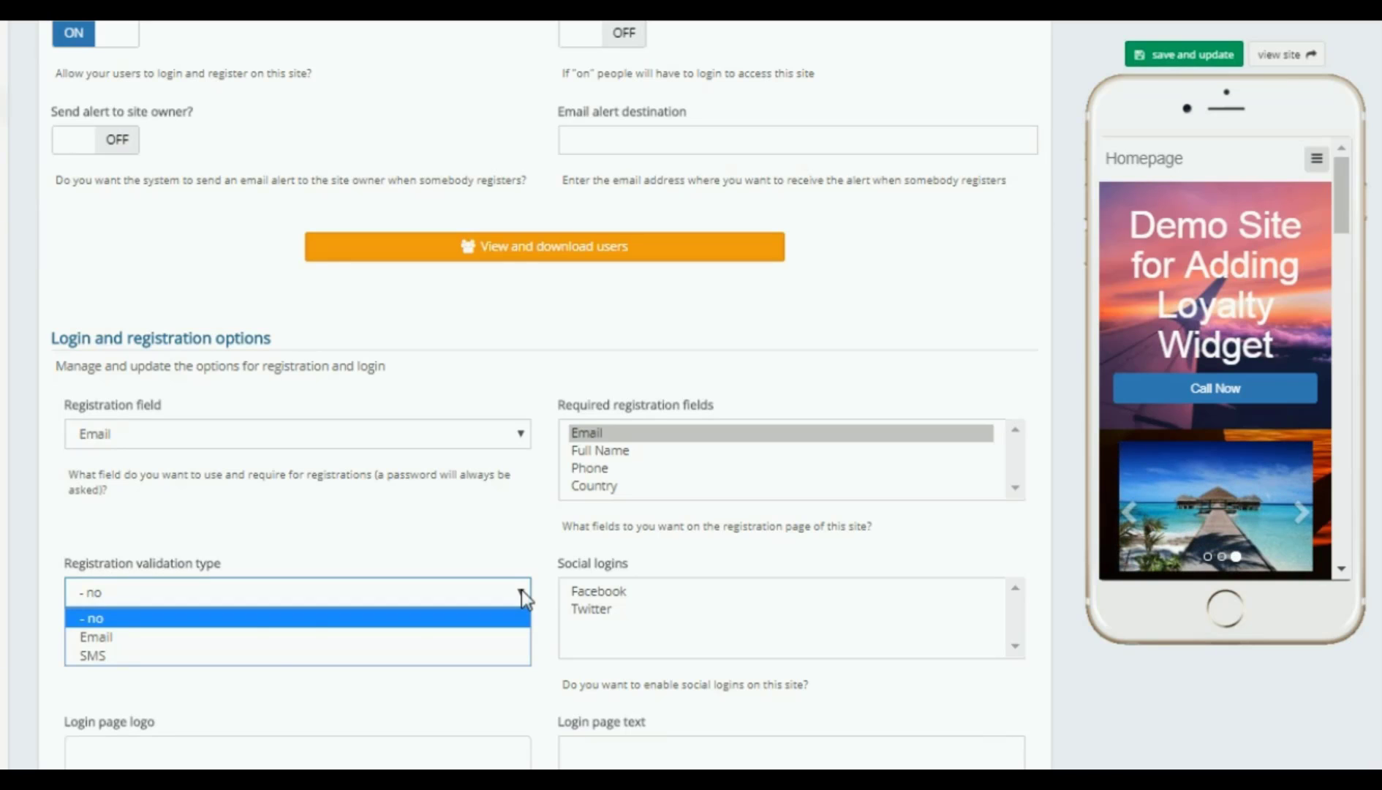
pyautogui.click(522, 589)
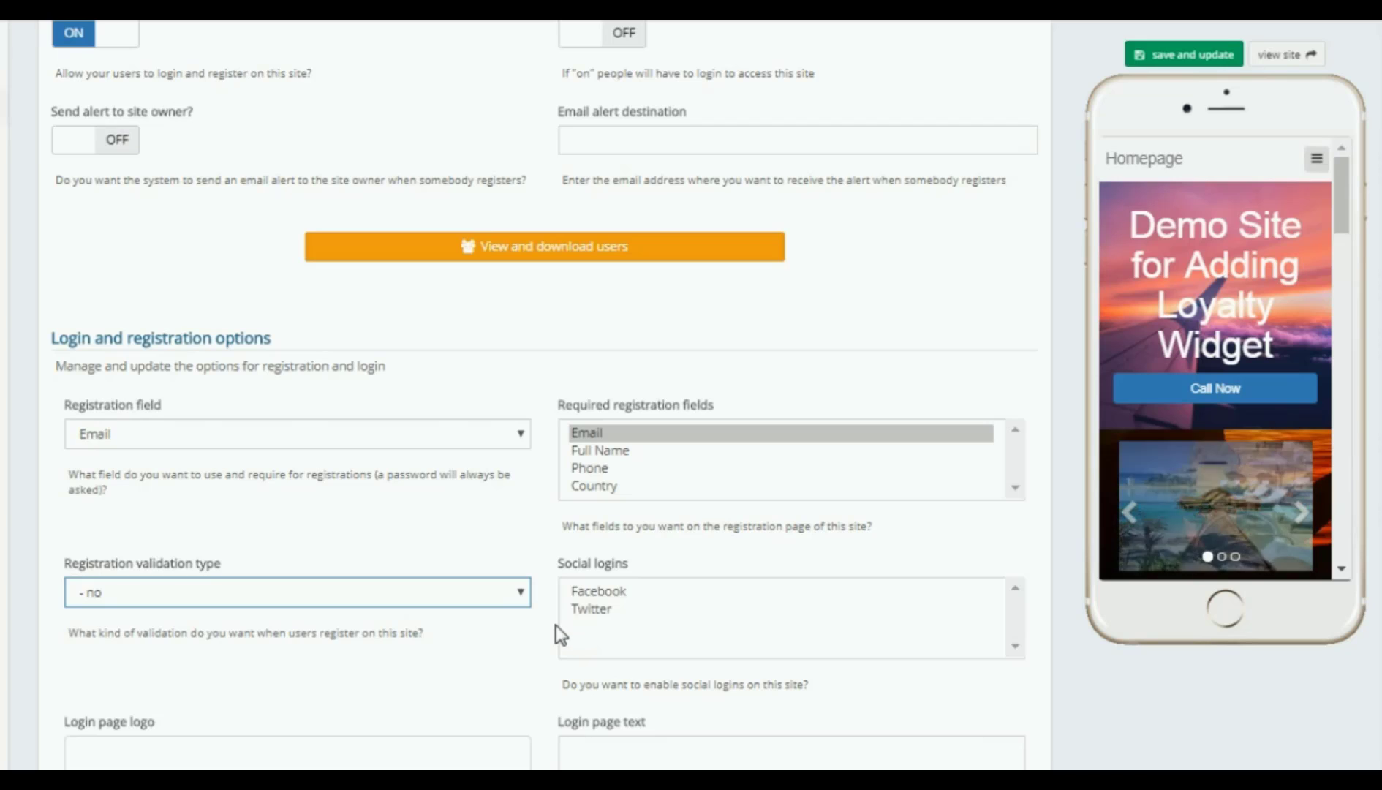
# Step: Save and update the site's login and registration settings
pyautogui.scroll(-2, 556, 632)
pyautogui.scroll(-2, 503, 548)
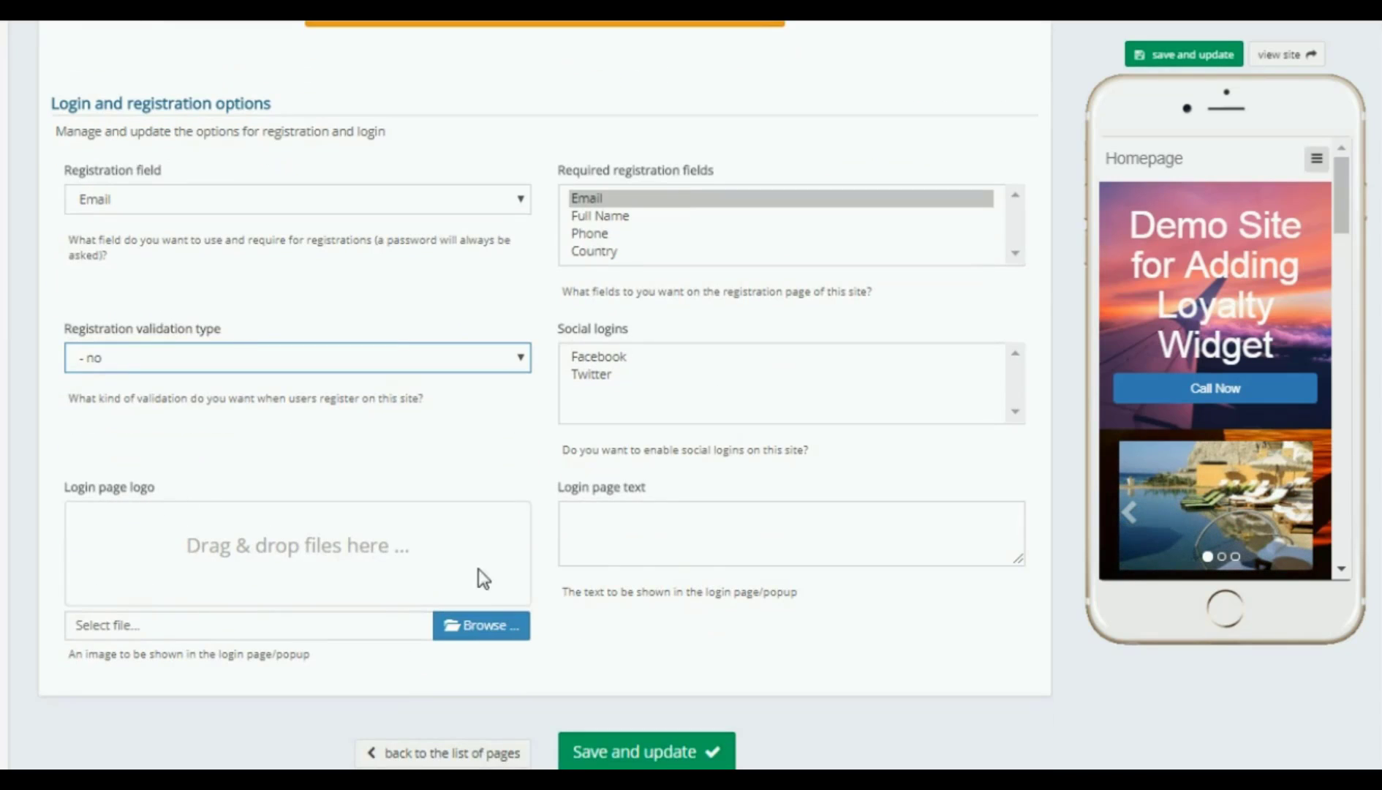
pyautogui.scroll(8, 588, 550)
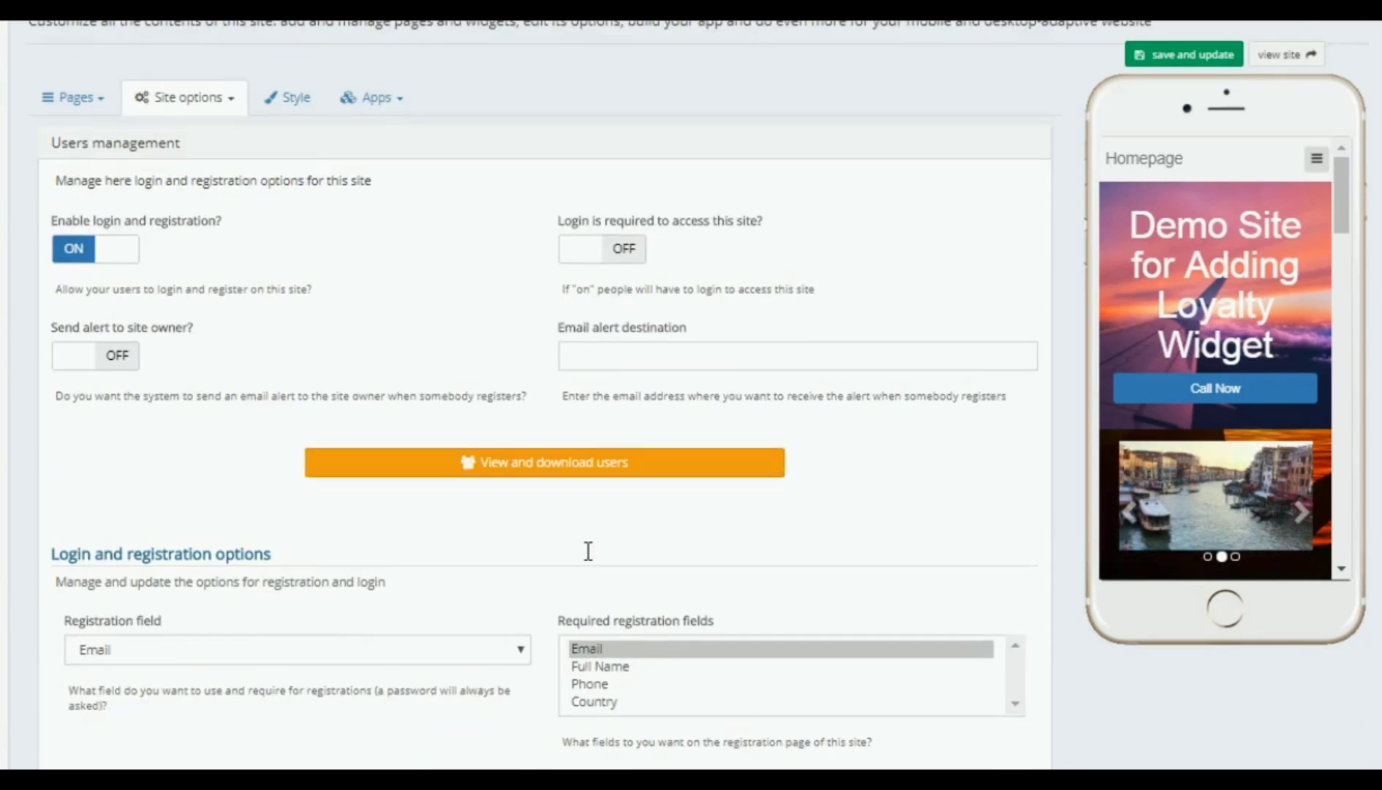
pyautogui.scroll(-10, 587, 551)
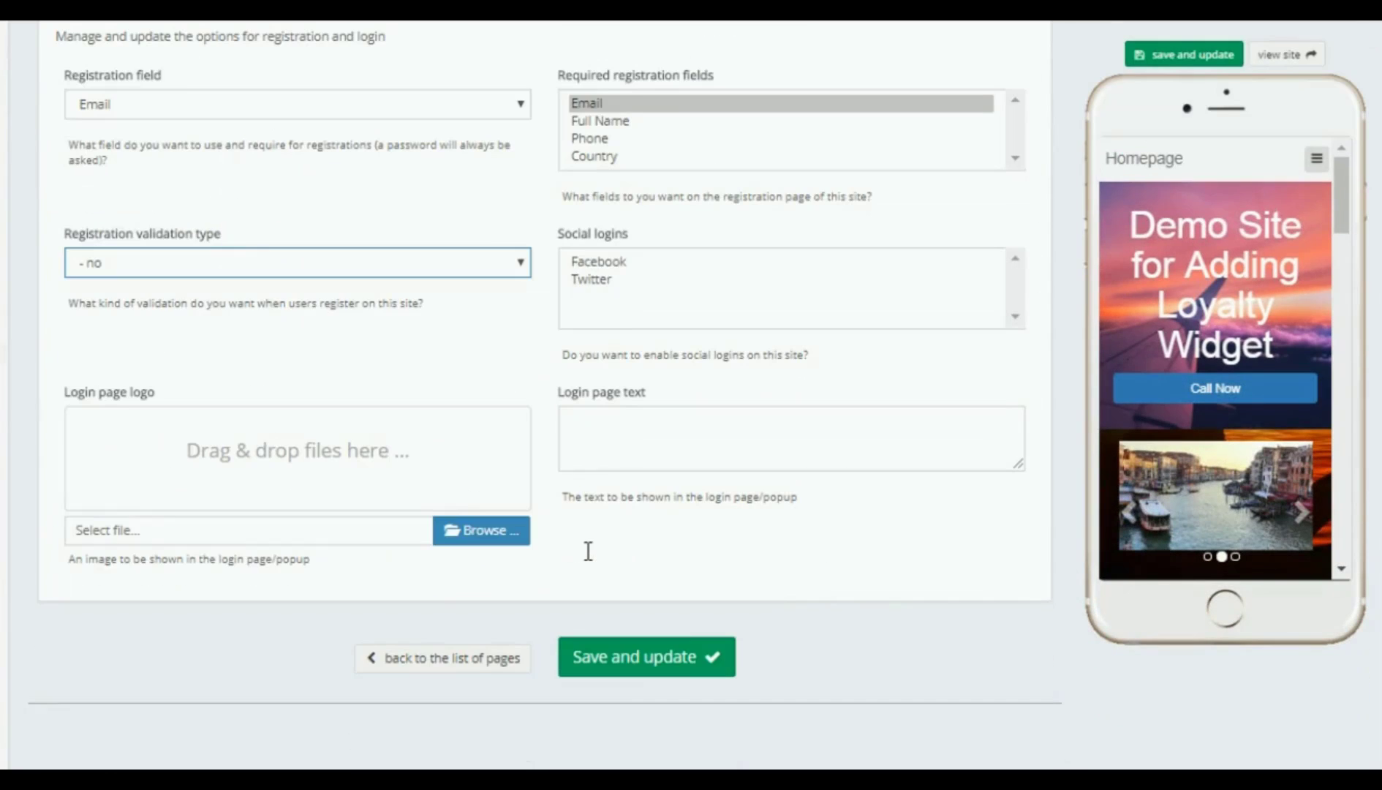
pyautogui.click(640, 666)
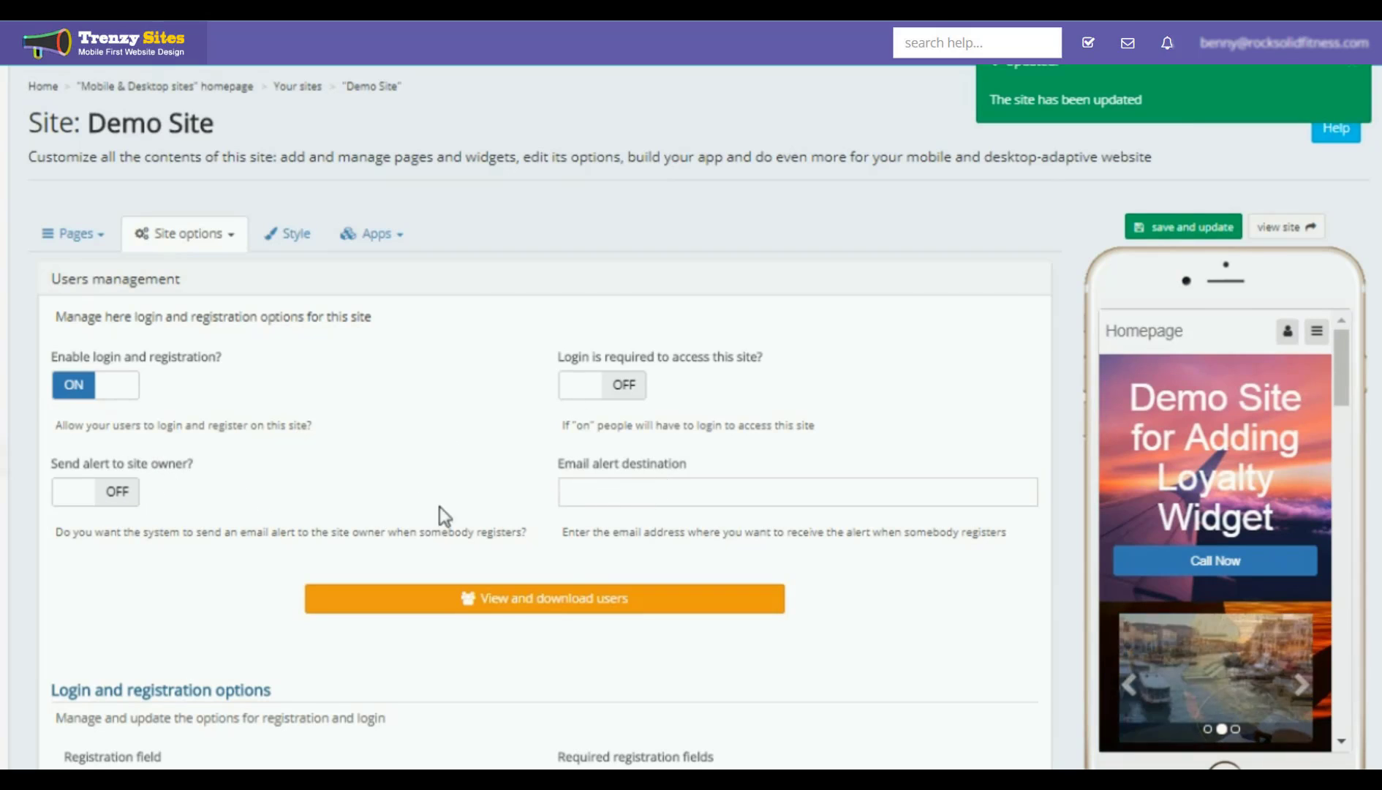
pyautogui.scroll(-8, 846, 496)
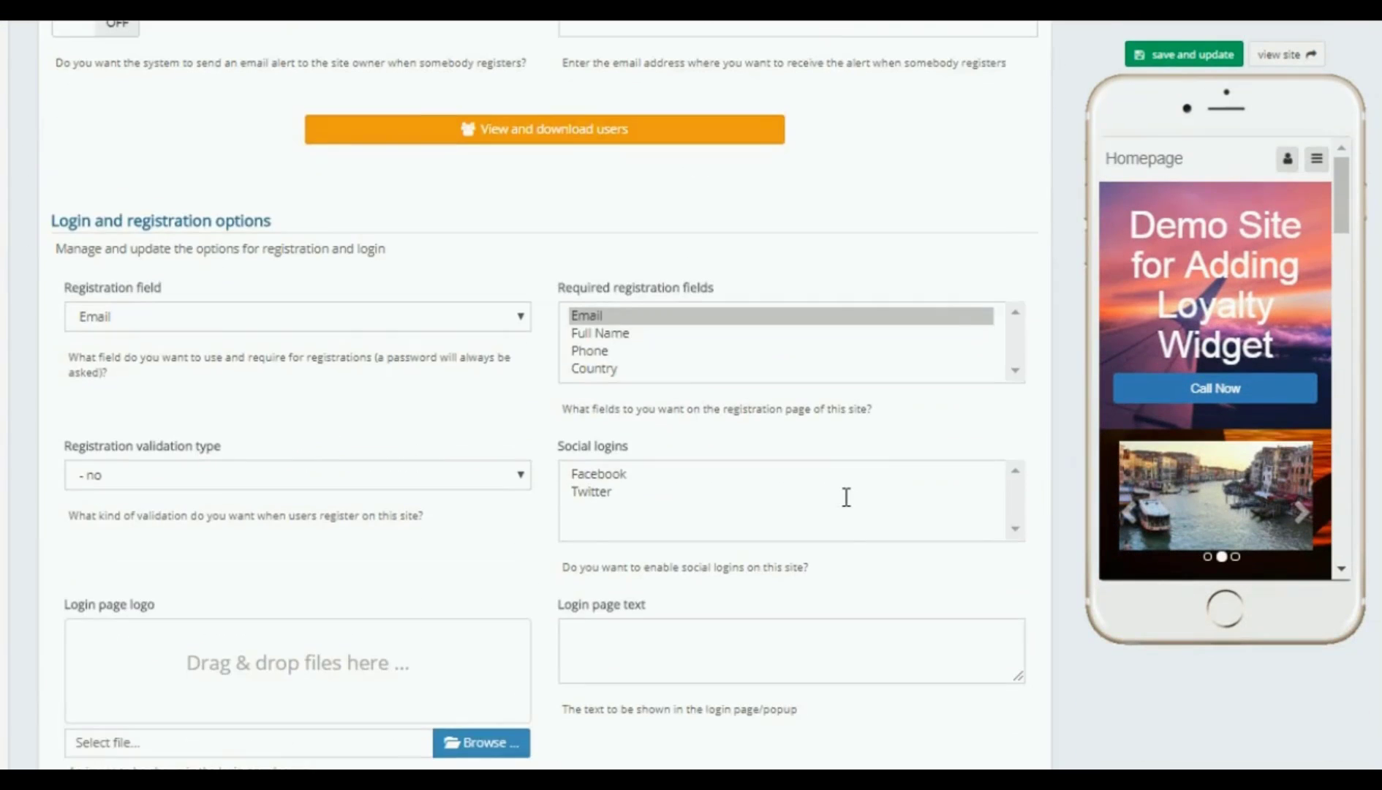
pyautogui.scroll(1, 846, 496)
pyautogui.scroll(8, 846, 496)
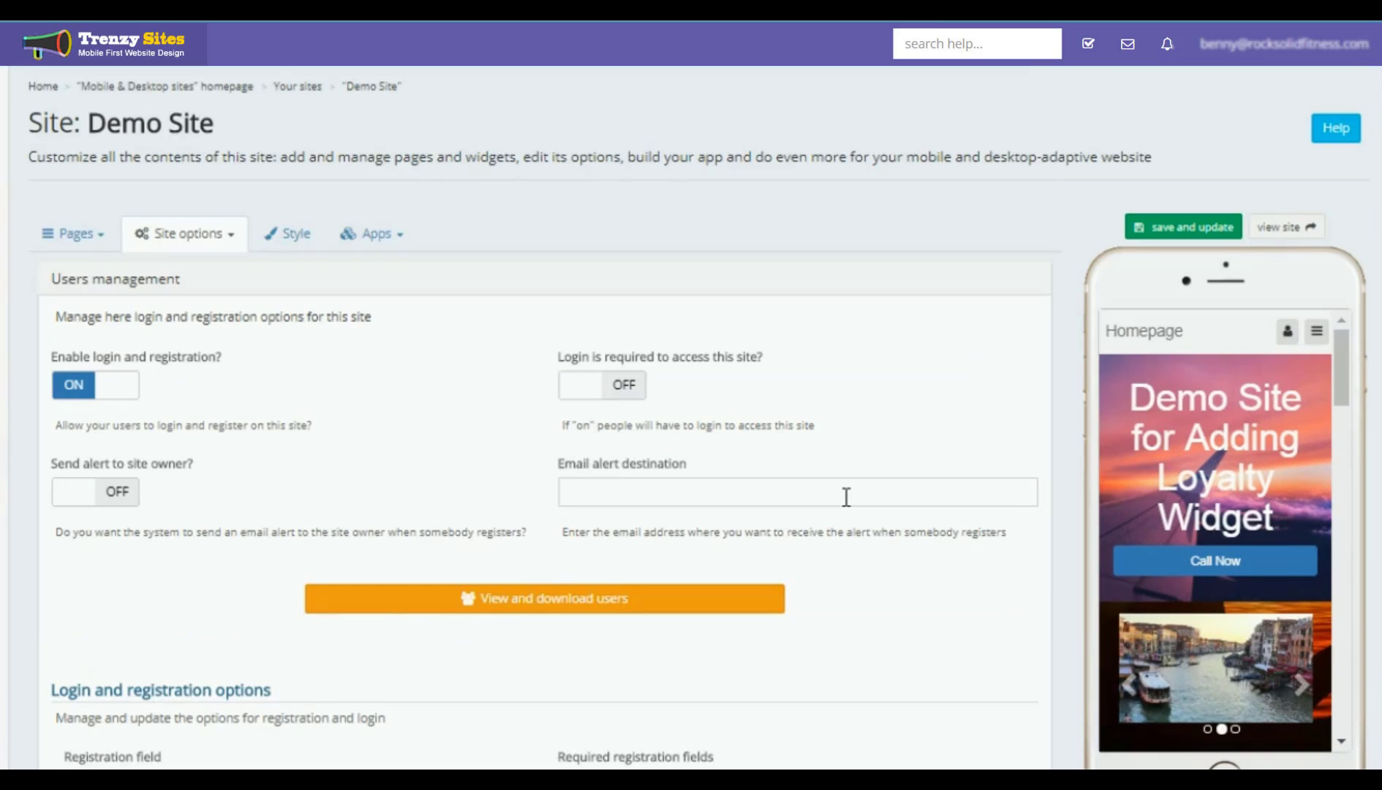
# Step: Reopen the Loyalty widget's settings from the Home page's widget list
pyautogui.click(68, 240)
pyautogui.click(71, 291)
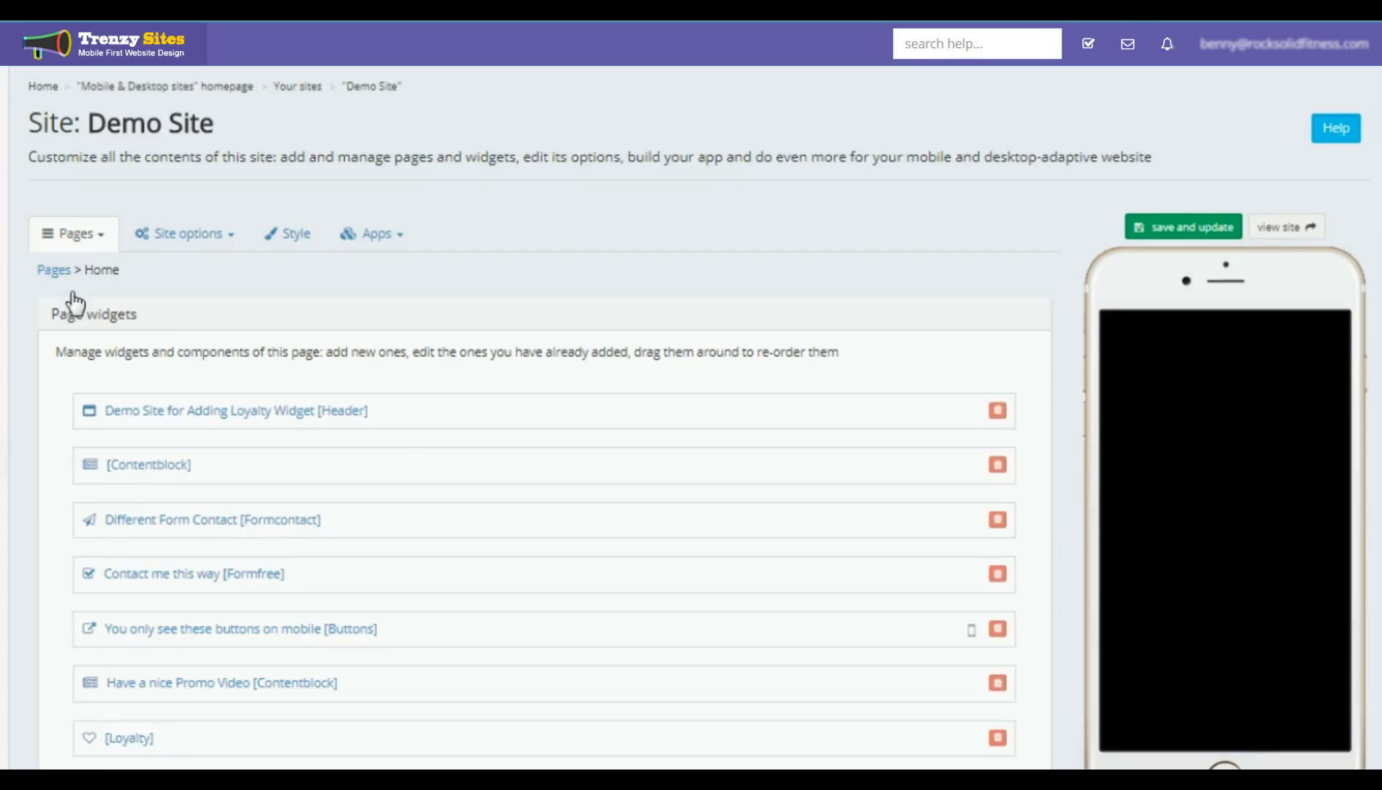
pyautogui.scroll(-6, 405, 460)
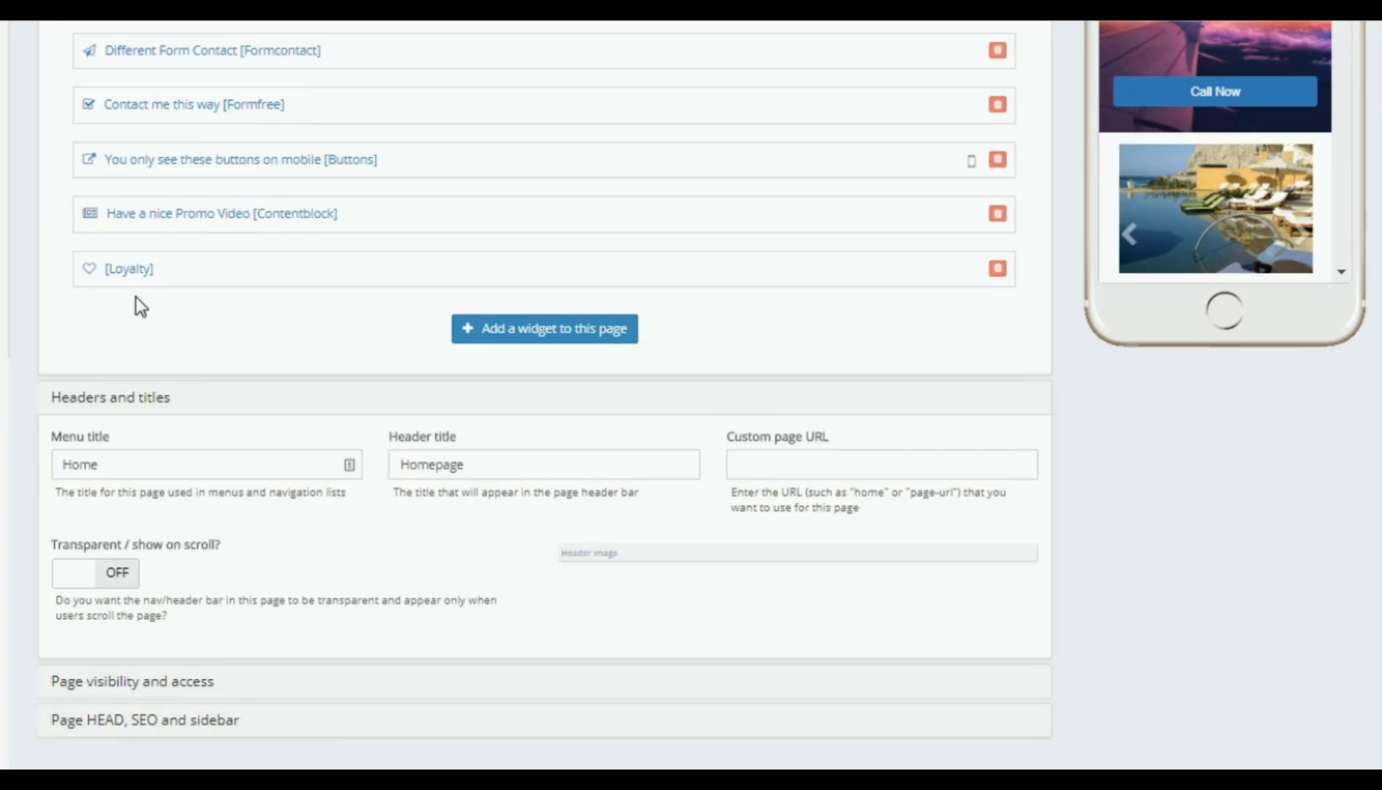
pyautogui.scroll(5, 131, 274)
pyautogui.scroll(-3, 164, 463)
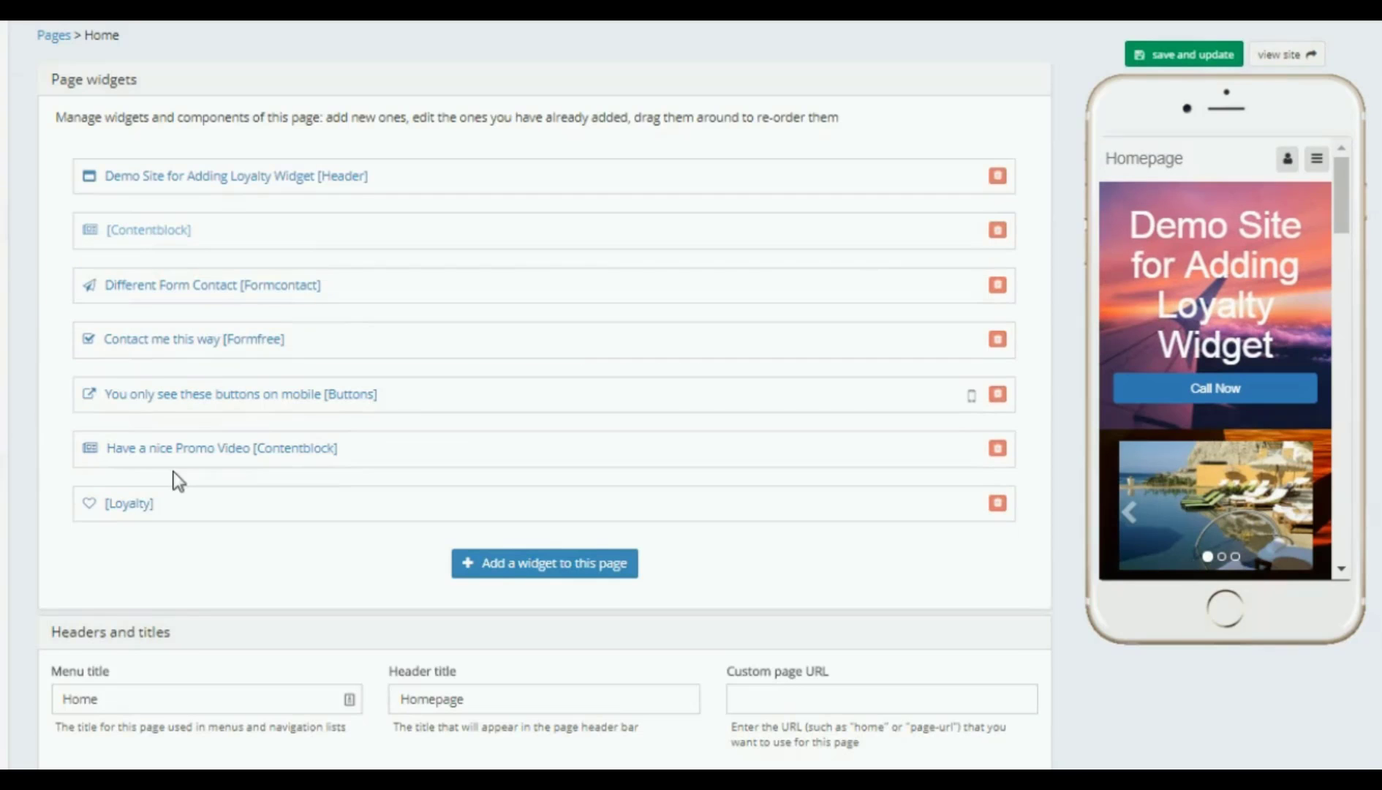
pyautogui.click(130, 505)
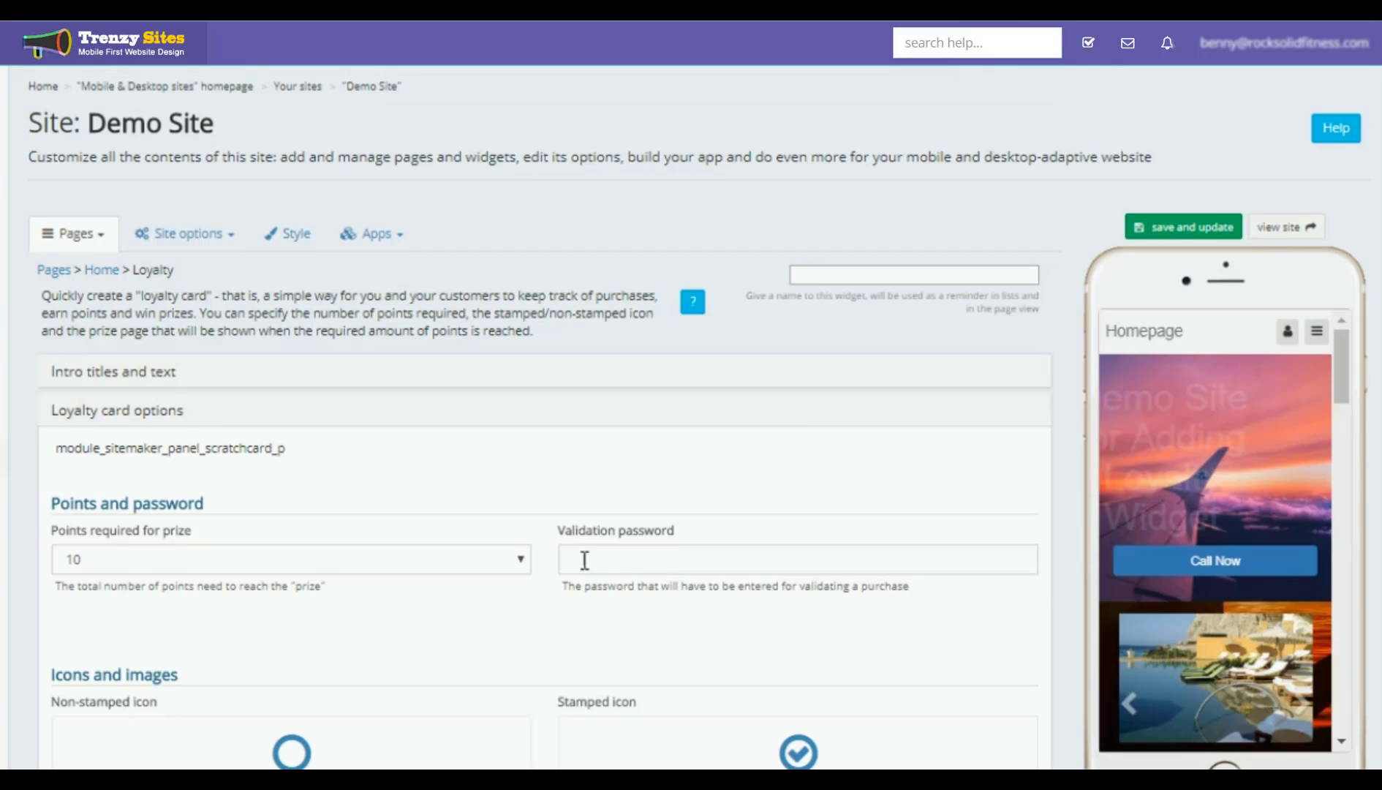
# Step: Enter the widget's validation password
pyautogui.click(585, 559)
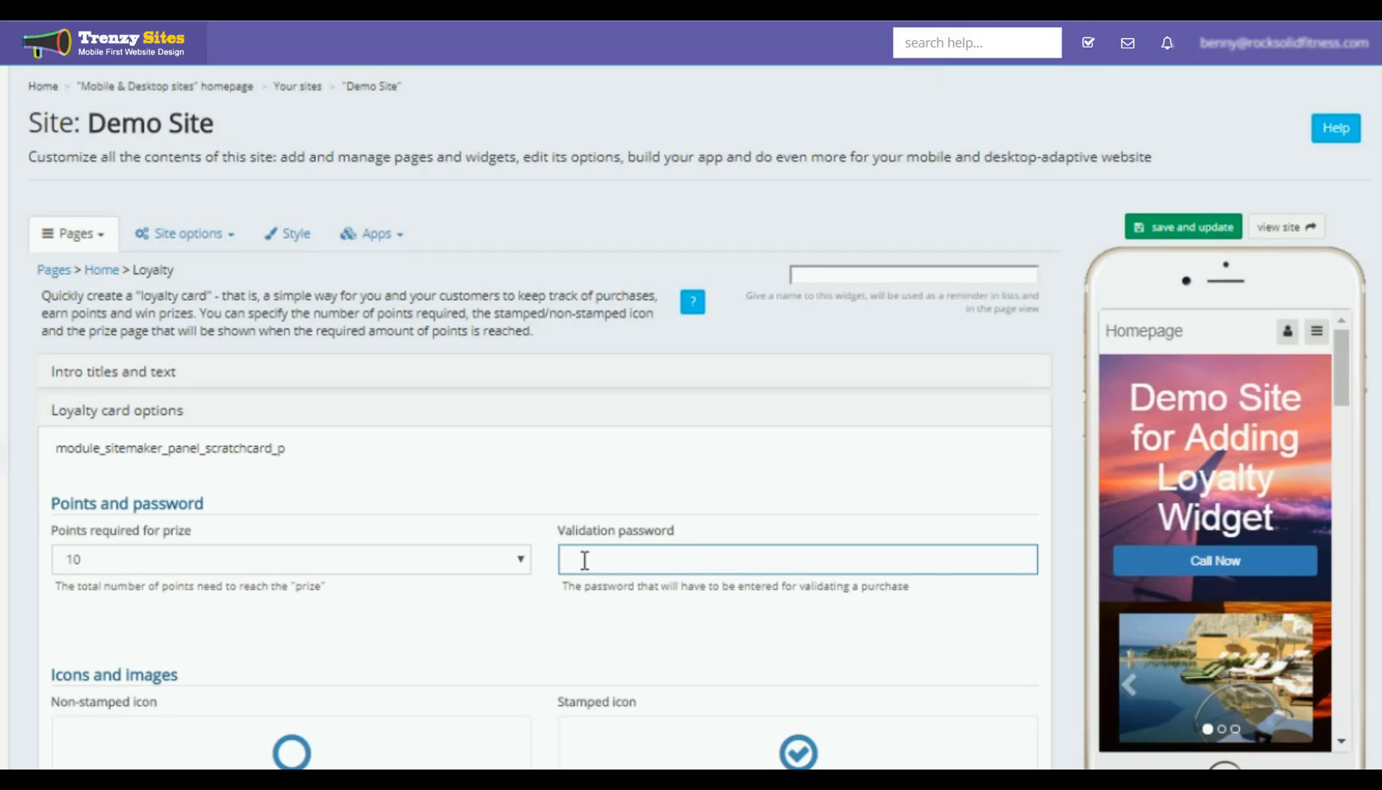
pyautogui.write('passwo')
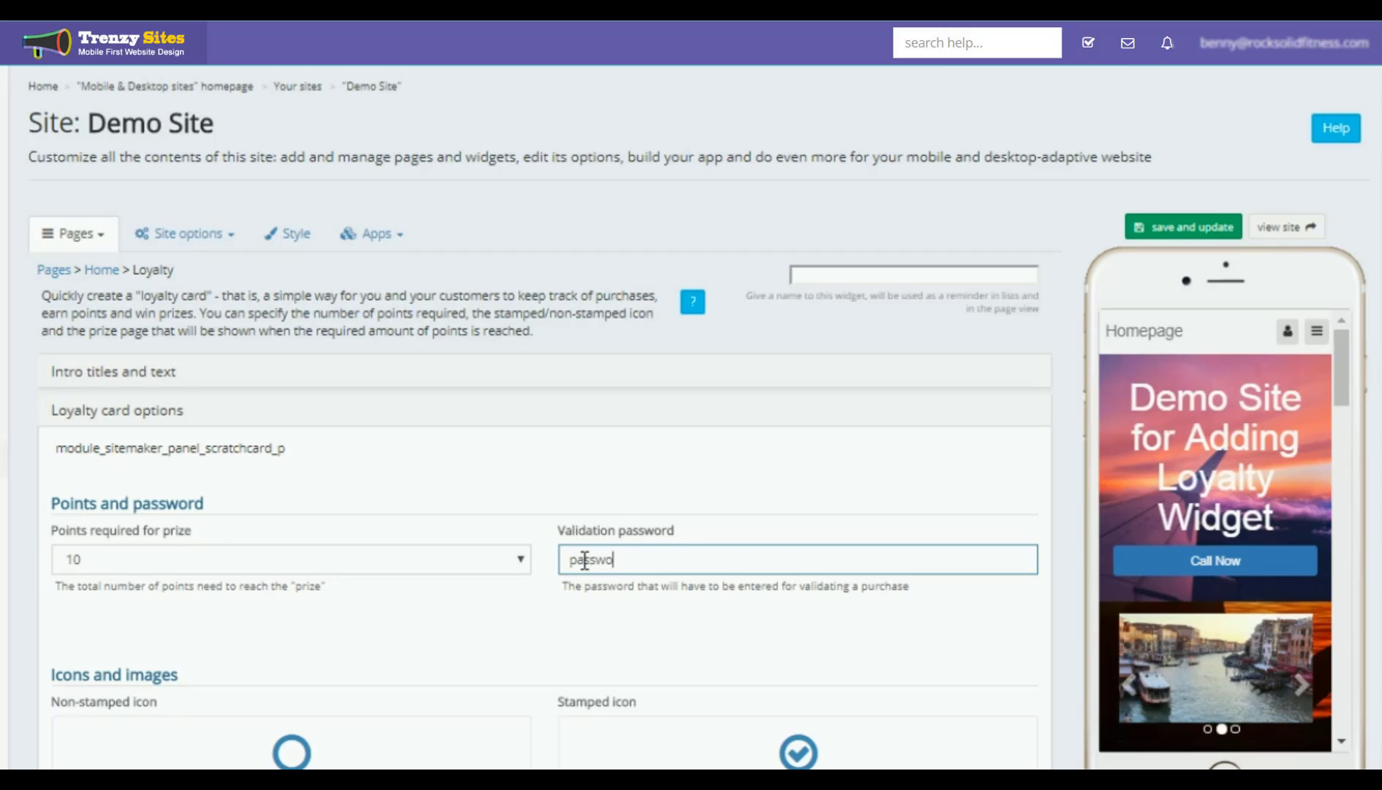
pyautogui.write('rd')
pyautogui.scroll(-3, 465, 601)
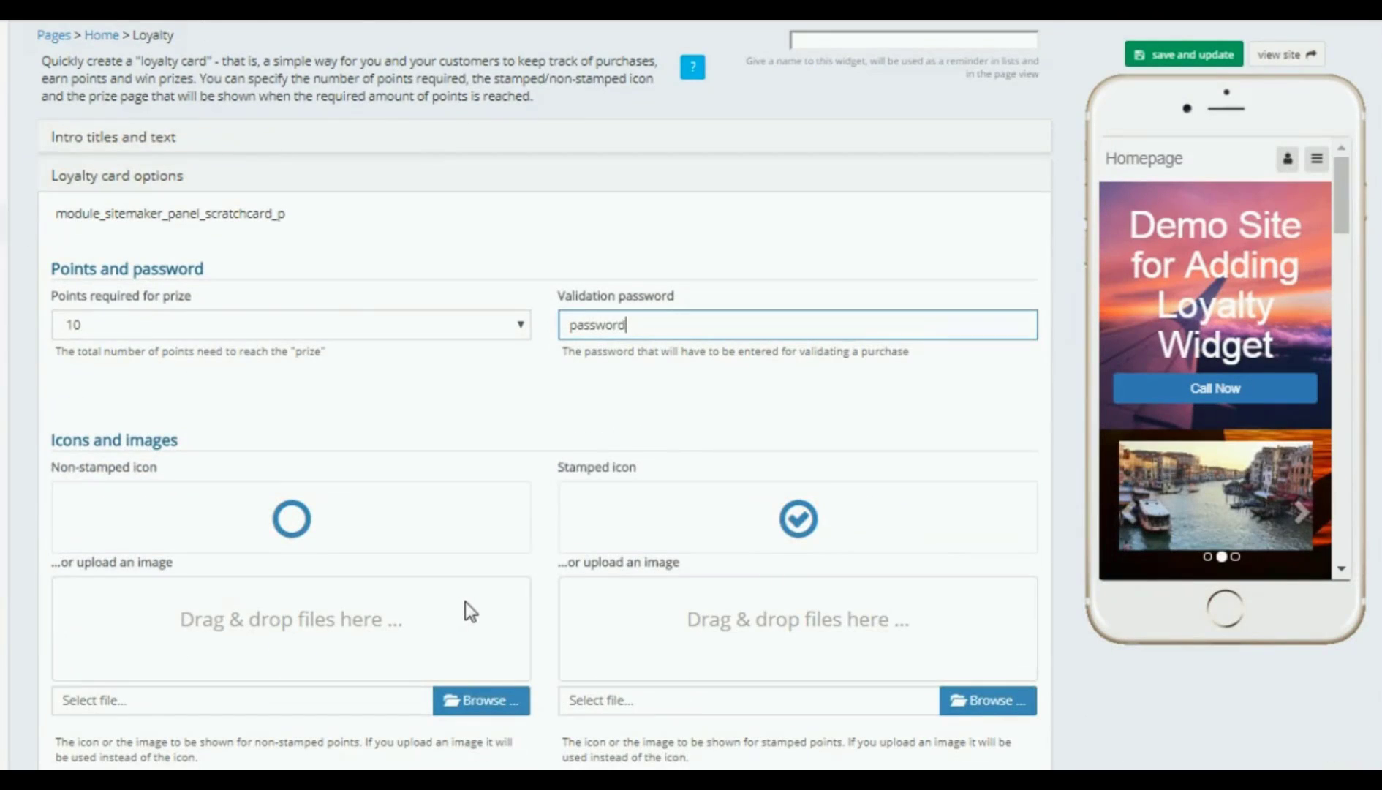
pyautogui.scroll(-2, 465, 601)
pyautogui.scroll(-5, 636, 563)
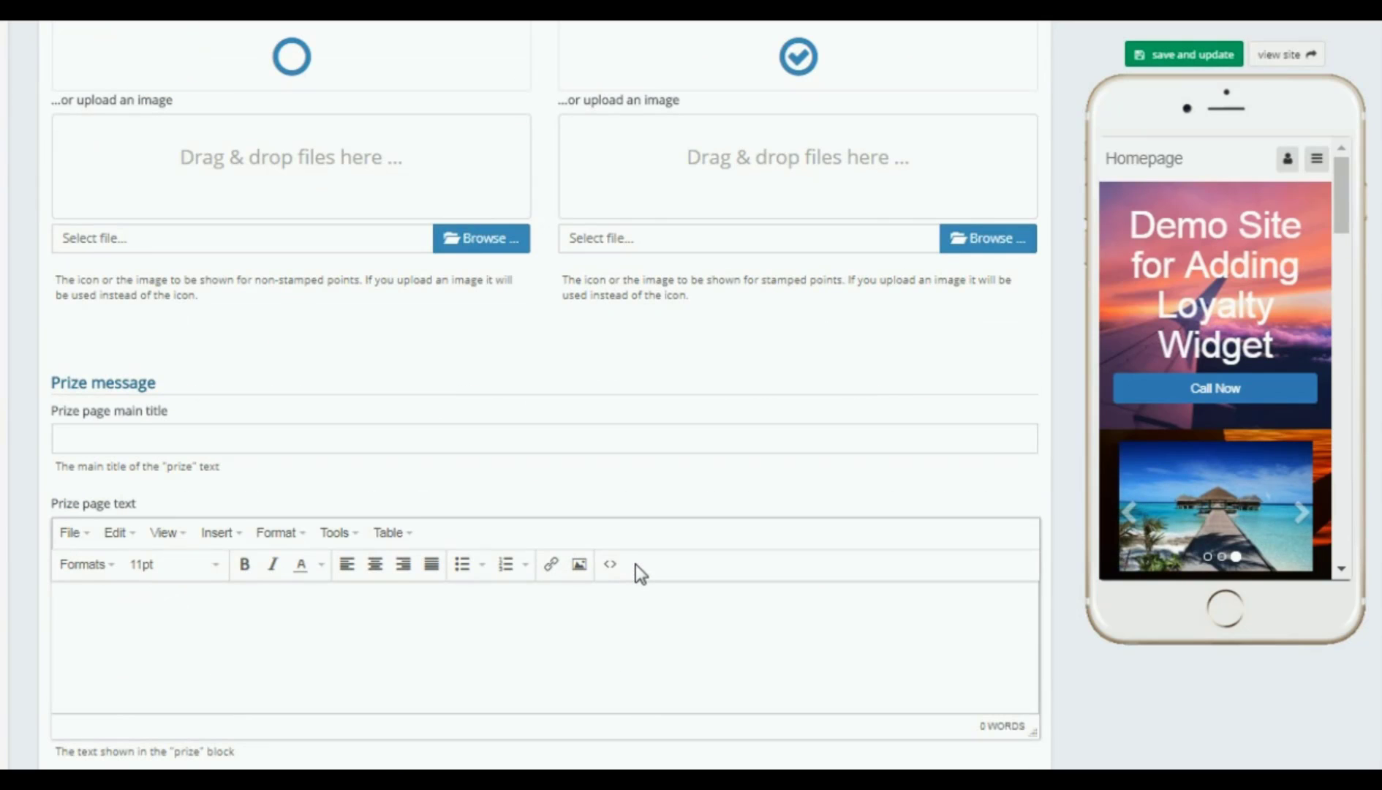
# Step: Enter 'Prize text message' as prize page title and 'More details' as its text, then save
pyautogui.click(83, 435)
pyautogui.write('Pr')
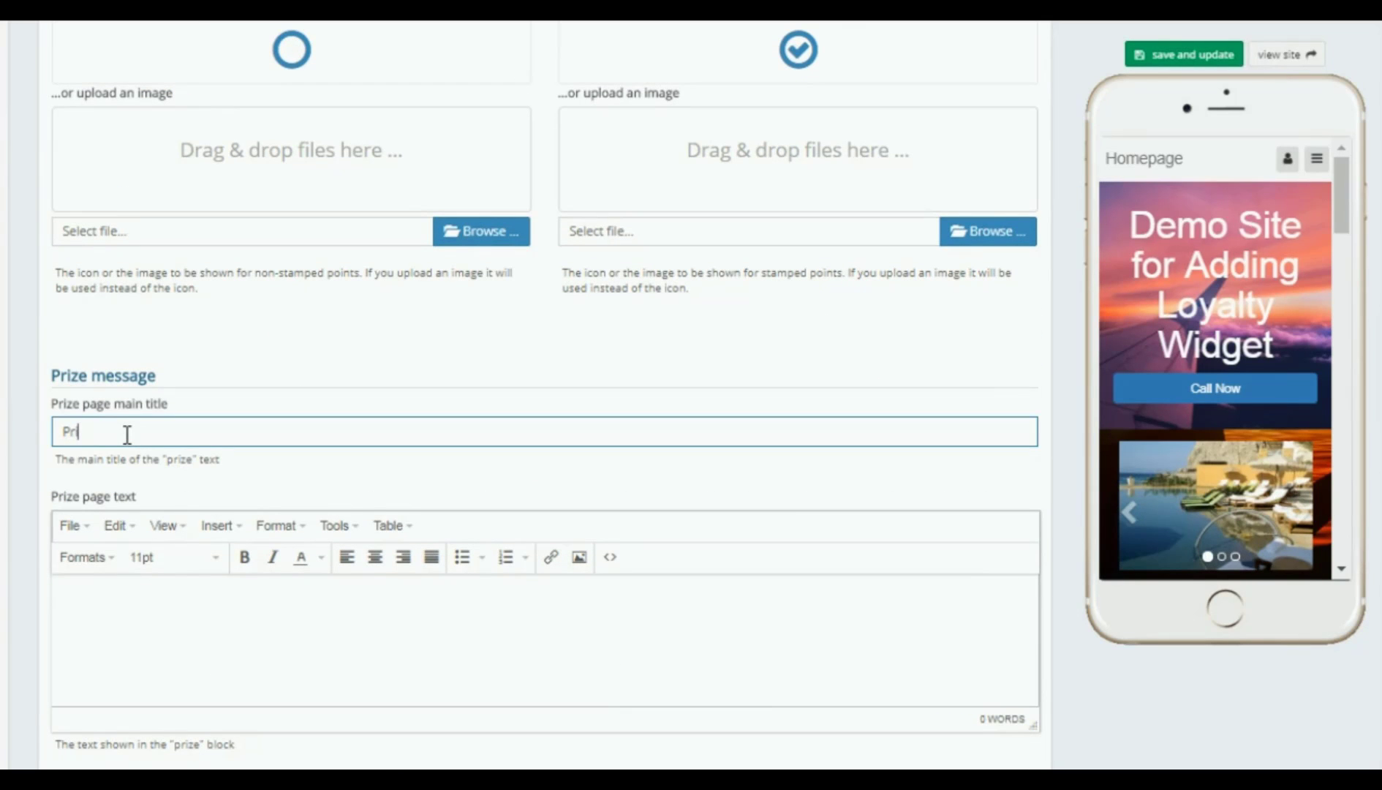
pyautogui.write('ize text message')
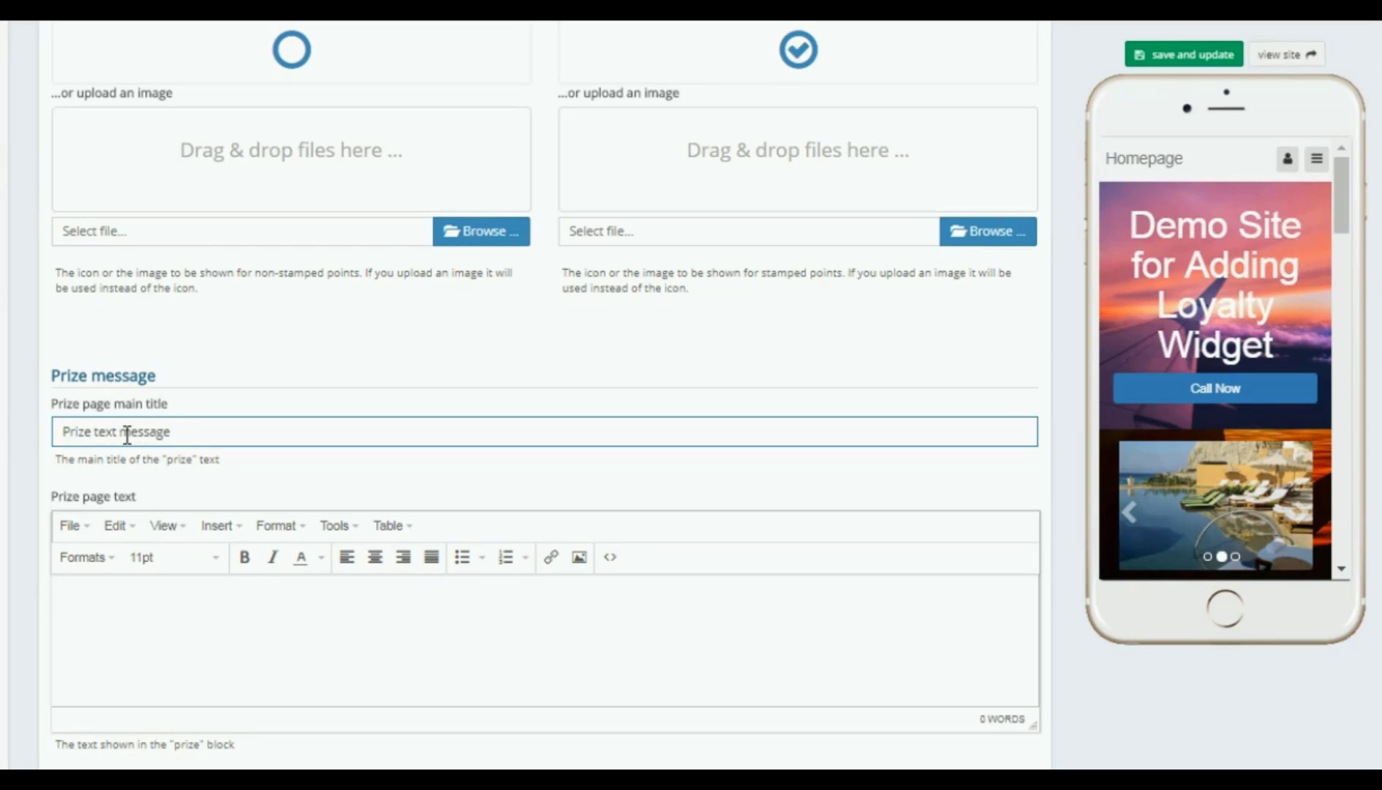
pyautogui.click(115, 588)
pyautogui.write('M')
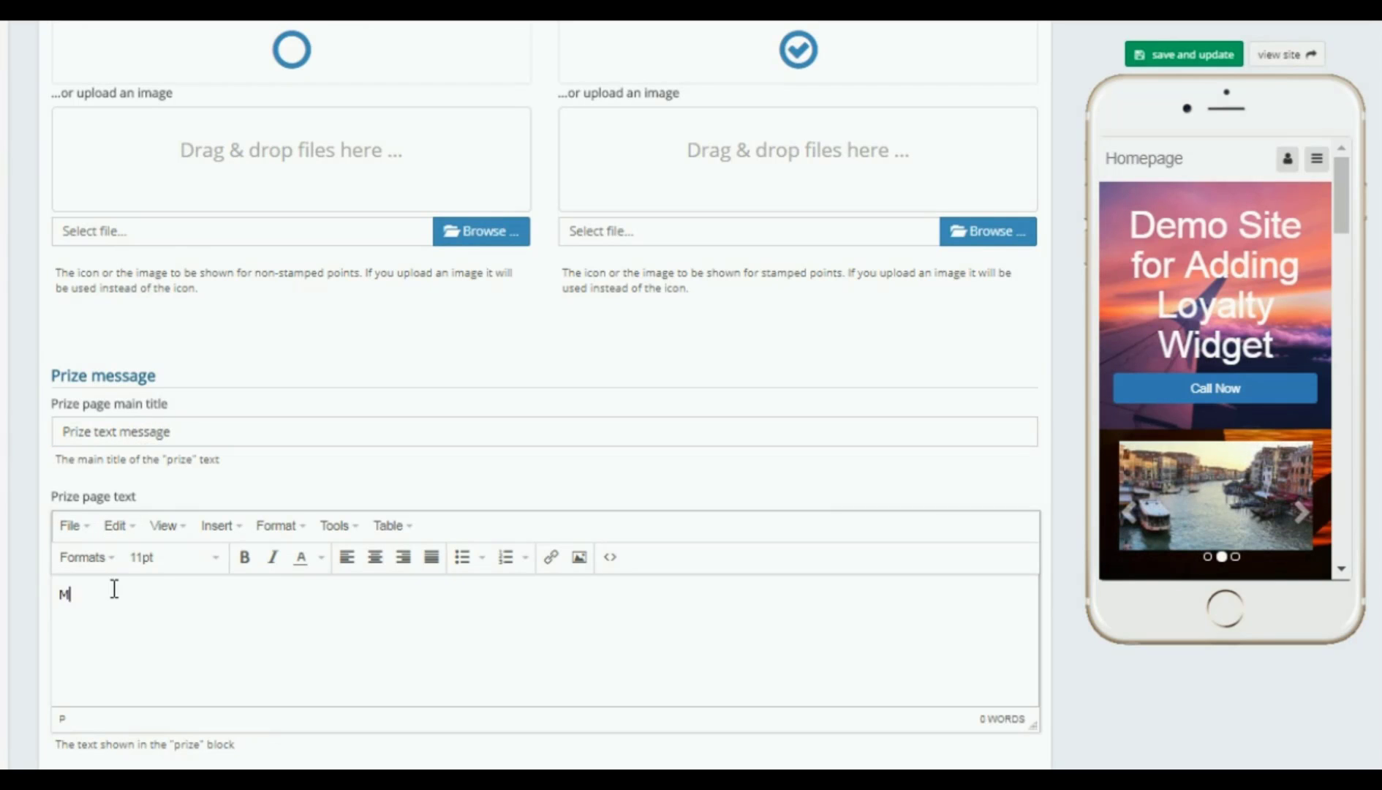
pyautogui.write('ore details')
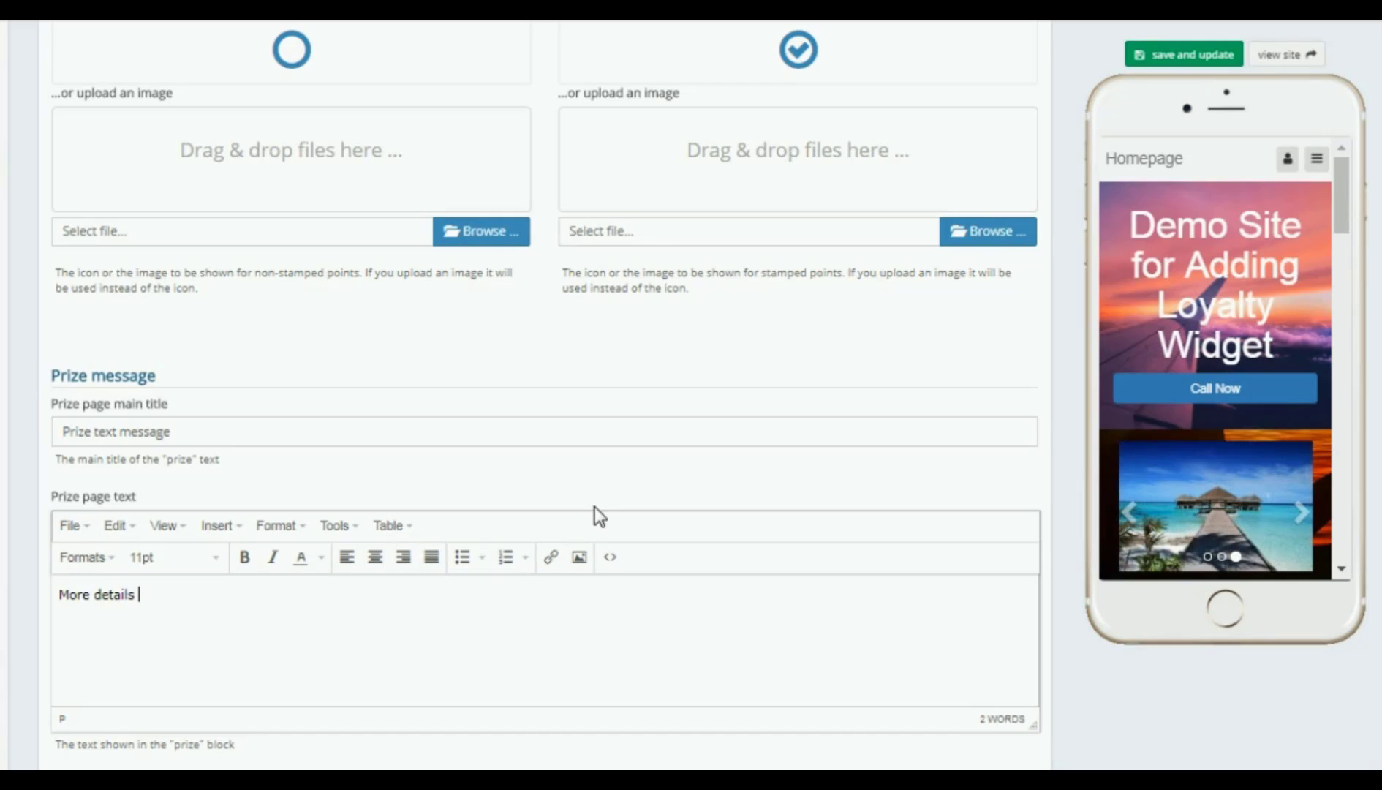
pyautogui.scroll(-5, 596, 512)
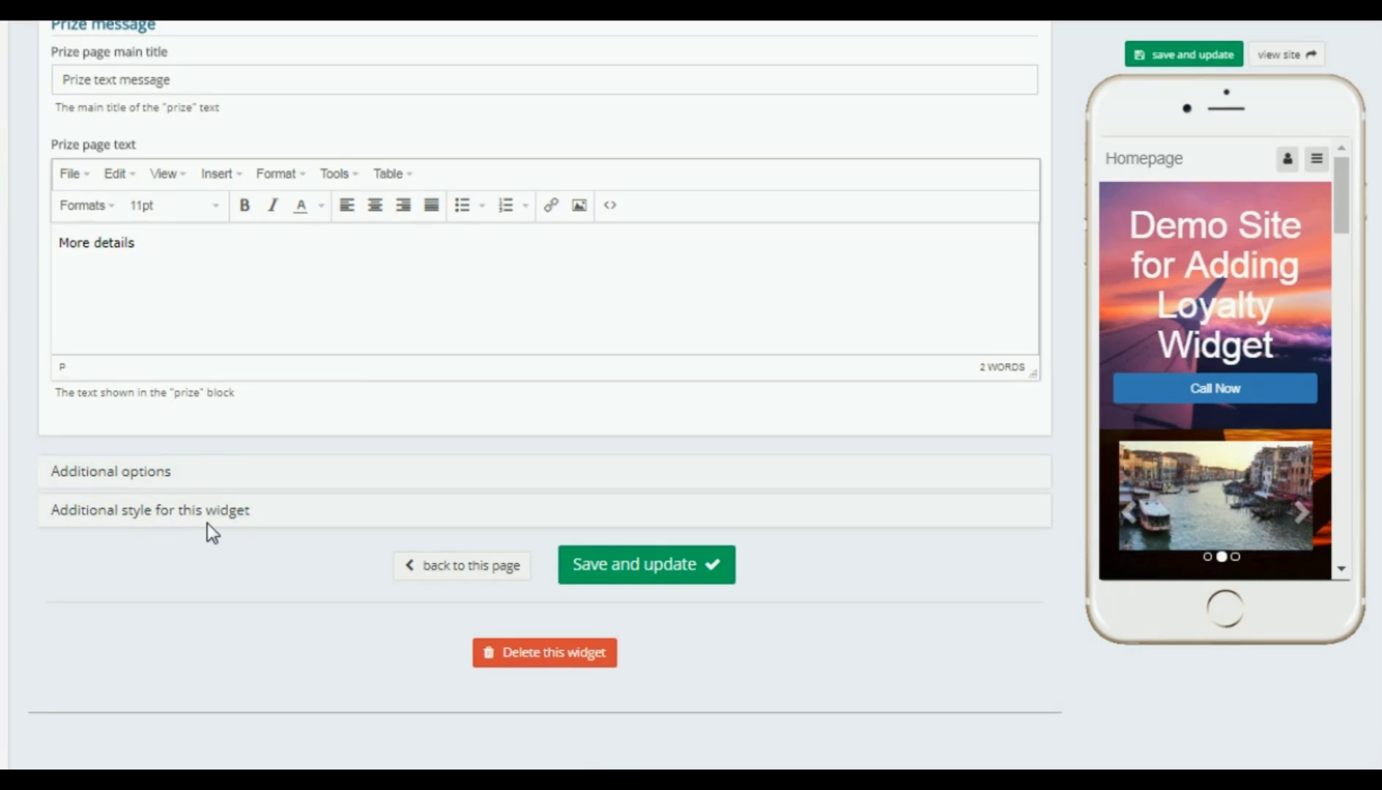
pyautogui.click(639, 569)
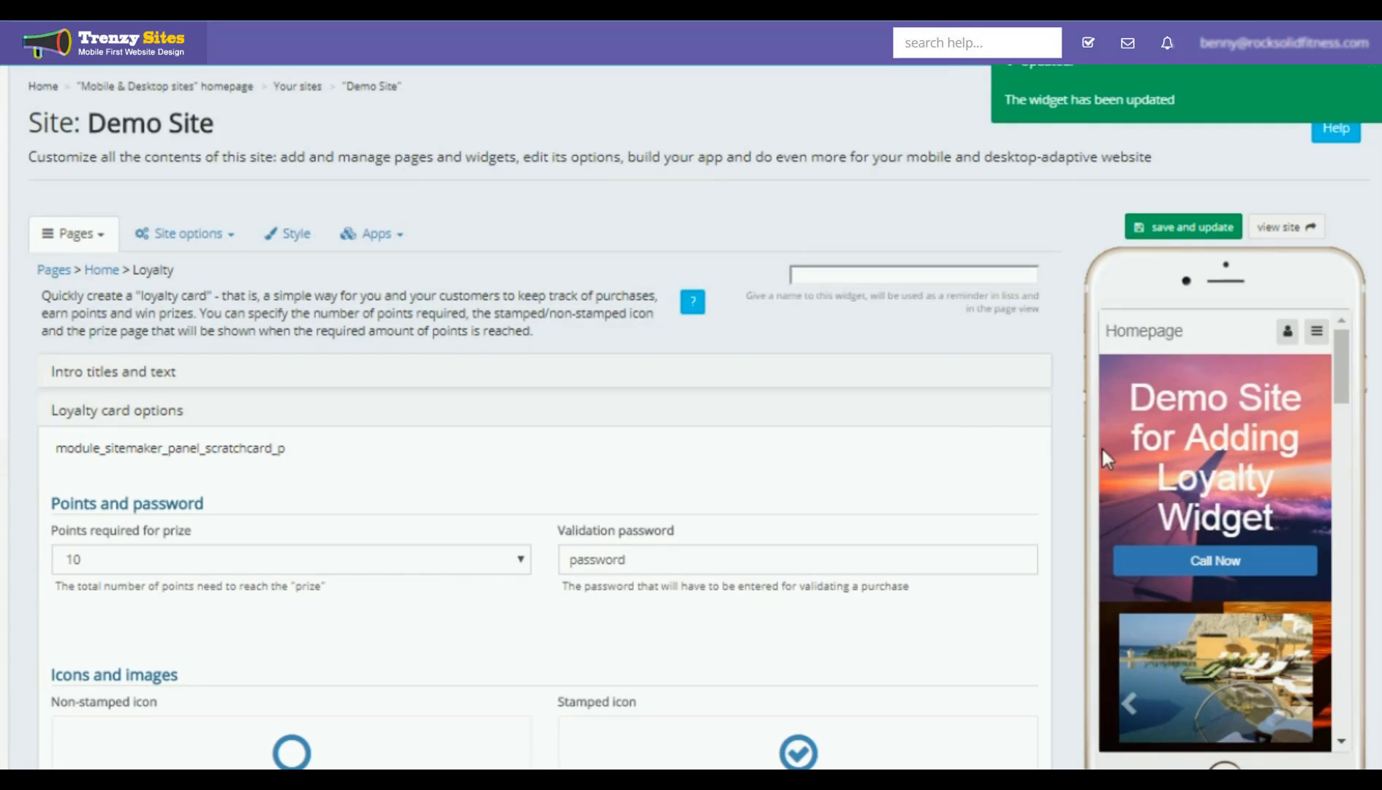
# Step: Scroll down the editor to reach and open the published Demo Site
pyautogui.scroll(-5, 1231, 438)
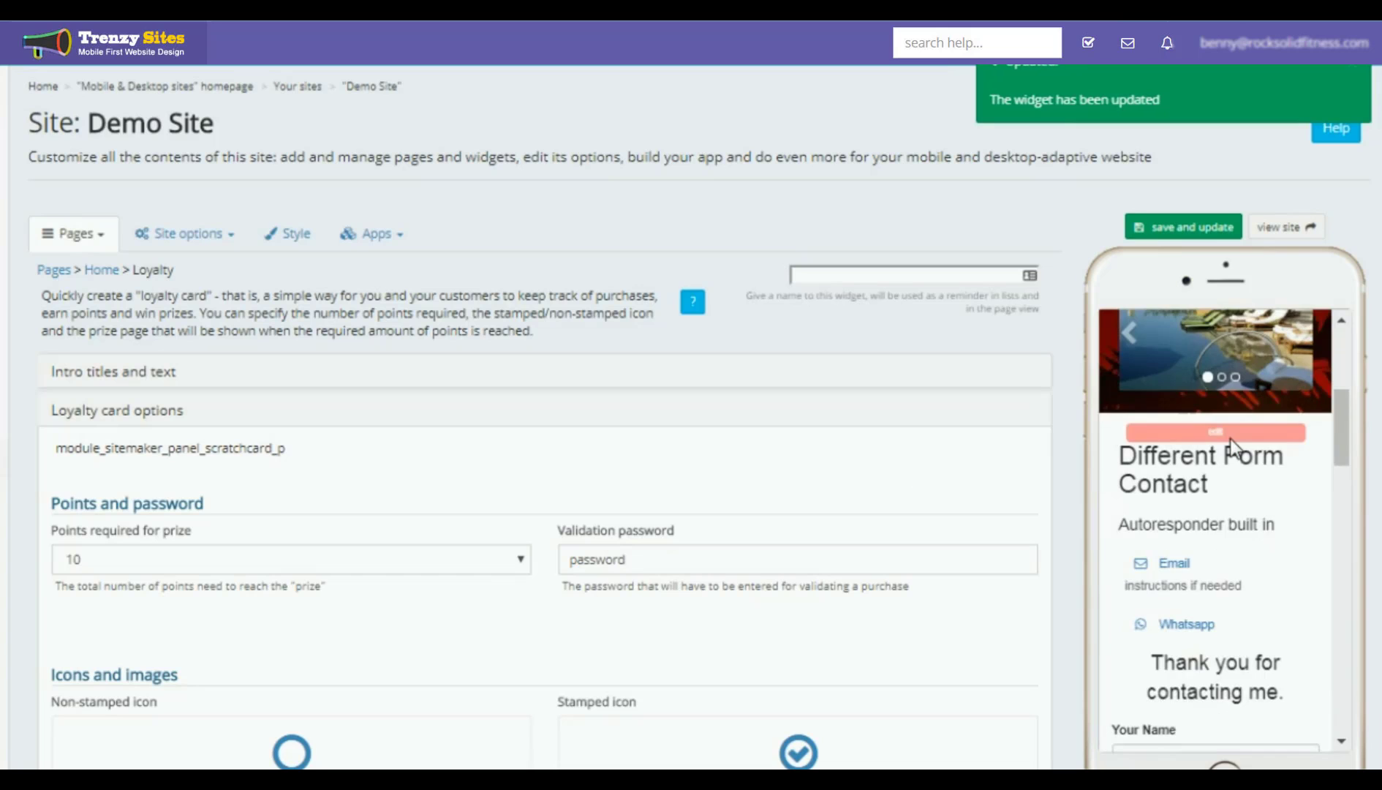
pyautogui.scroll(-12, 1231, 438)
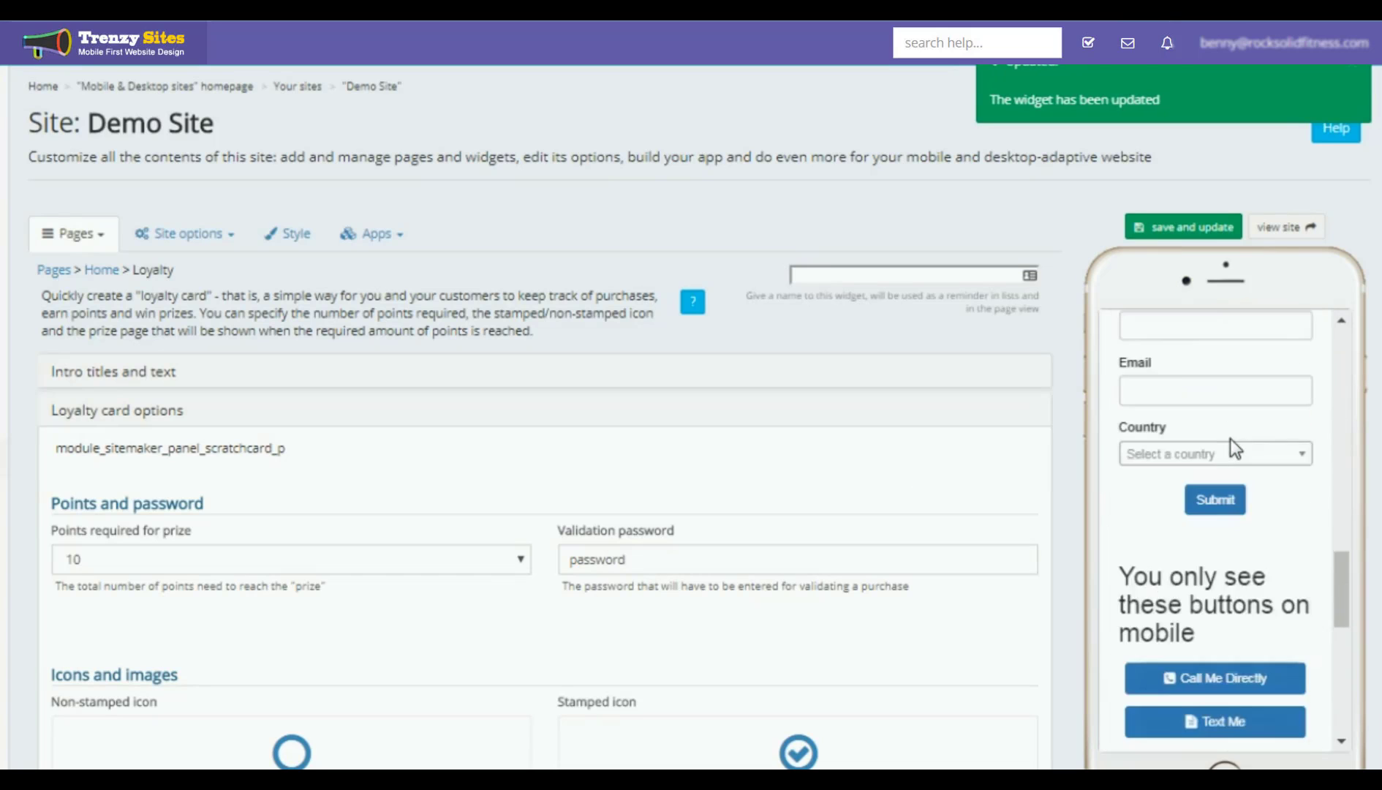
pyautogui.scroll(-5, 1230, 438)
pyautogui.scroll(-4, 1230, 438)
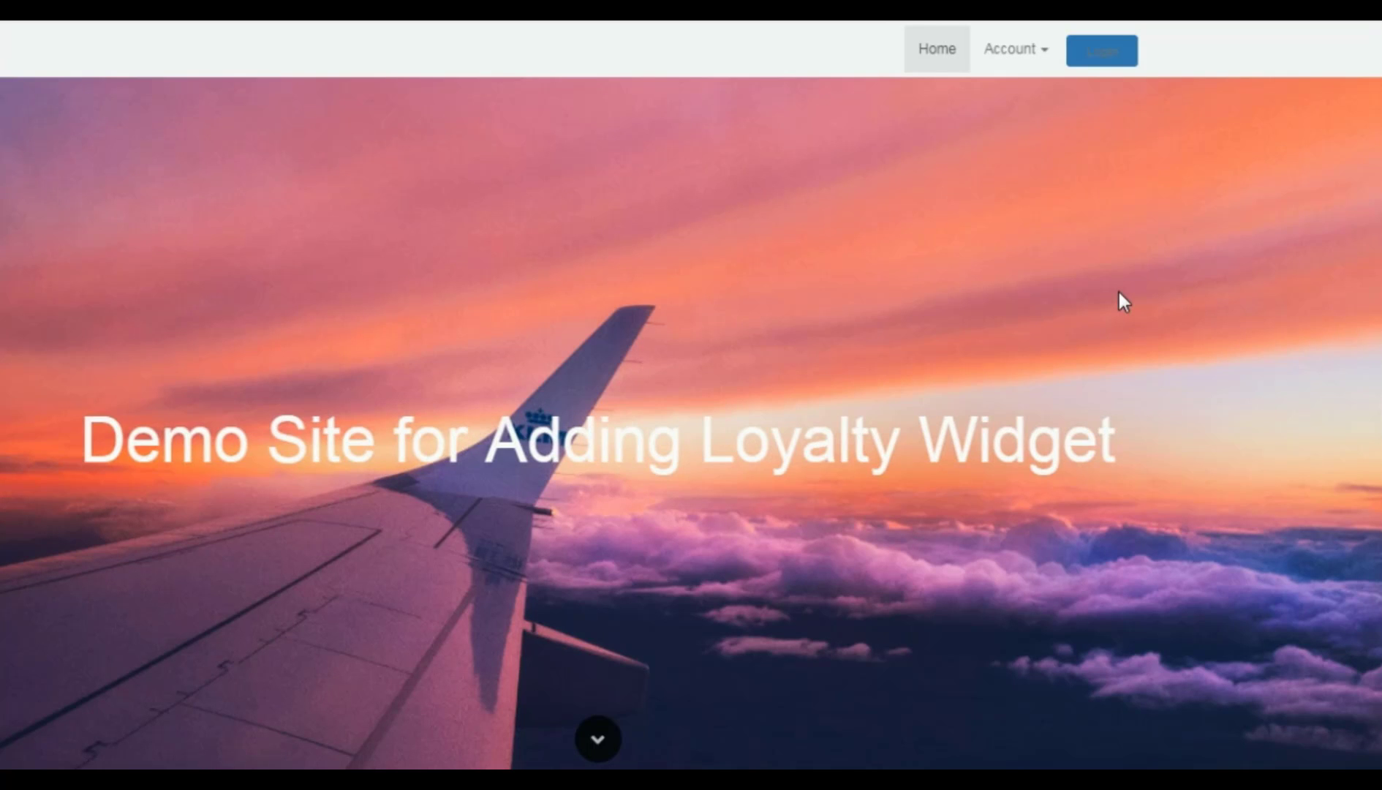
# Step: Open the locked section's Login / Register form and switch to Register
pyautogui.scroll(-10, 1119, 292)
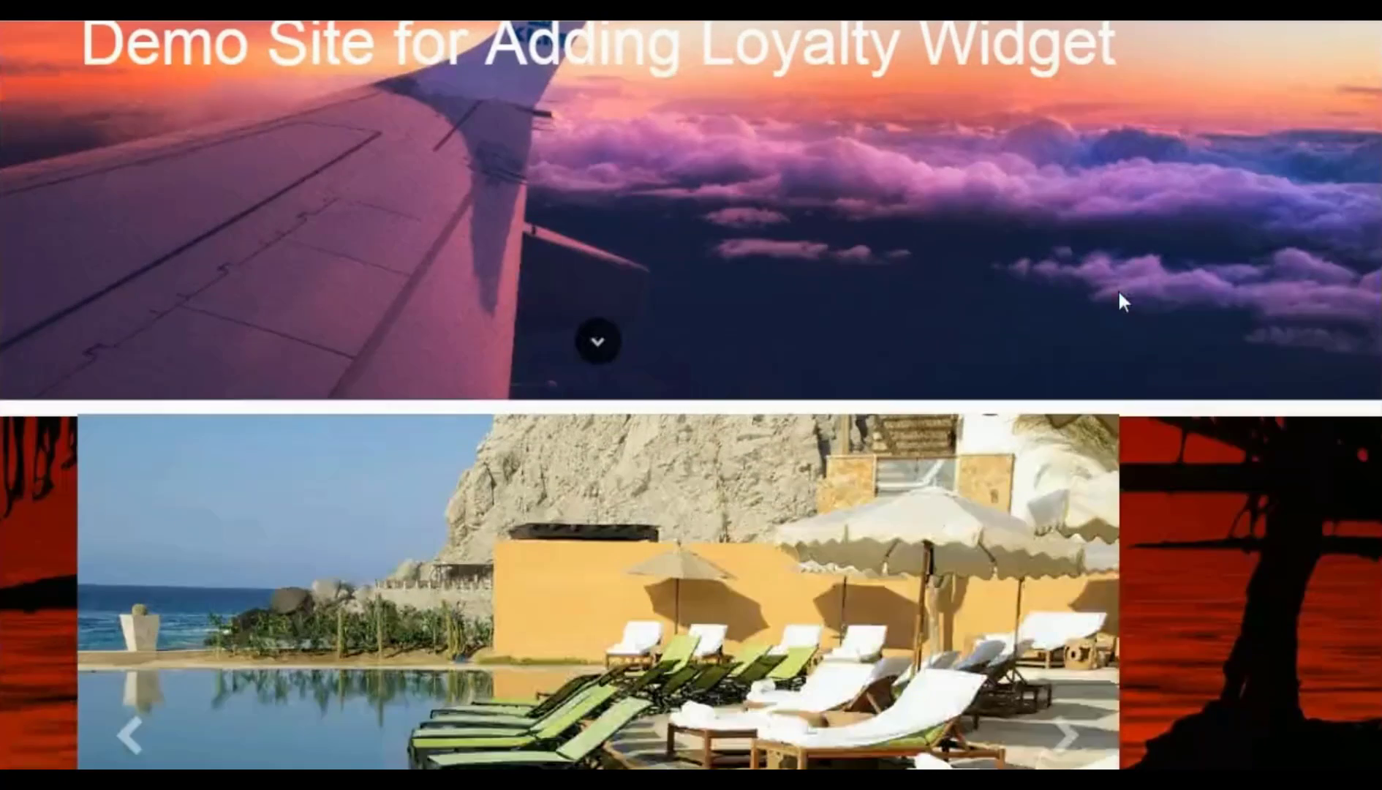
pyautogui.scroll(-15, 1119, 293)
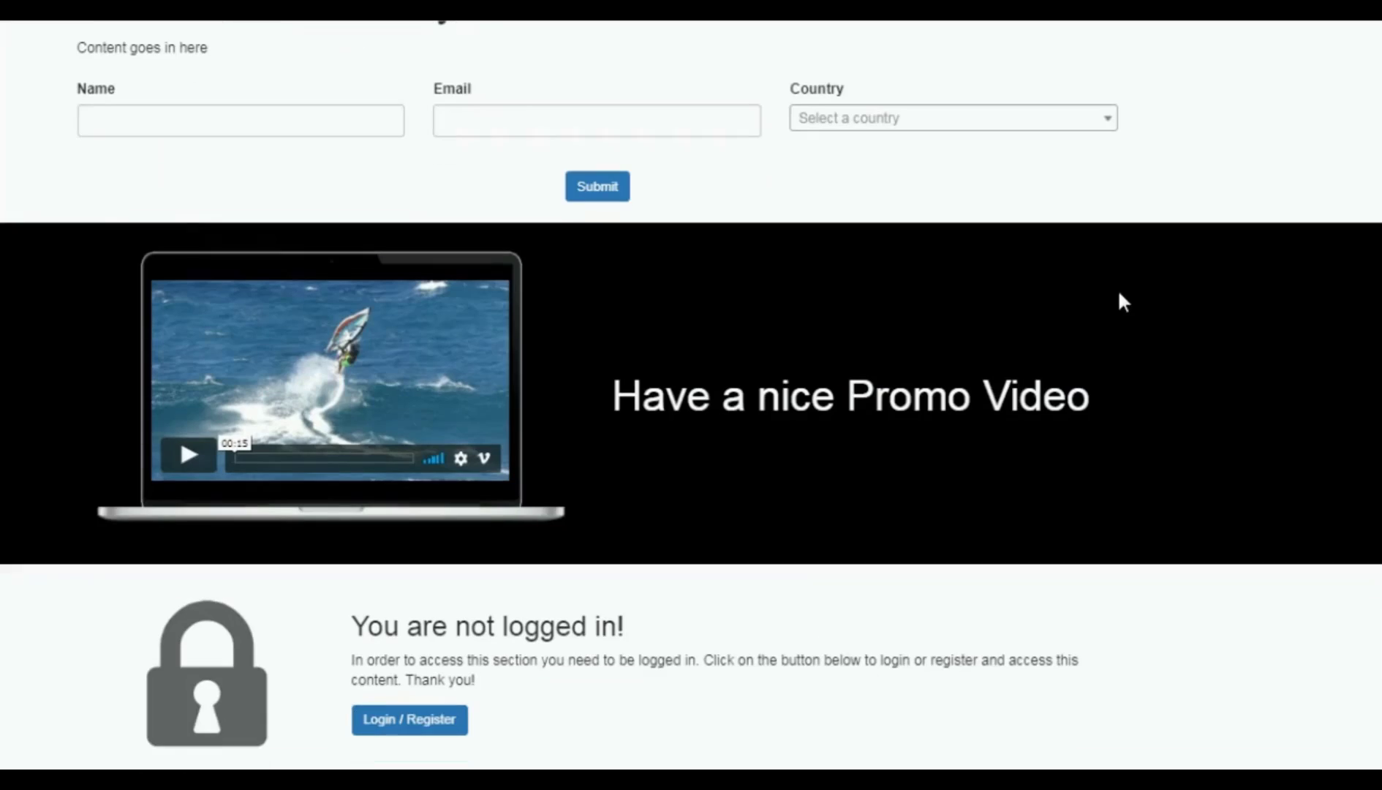
pyautogui.click(435, 728)
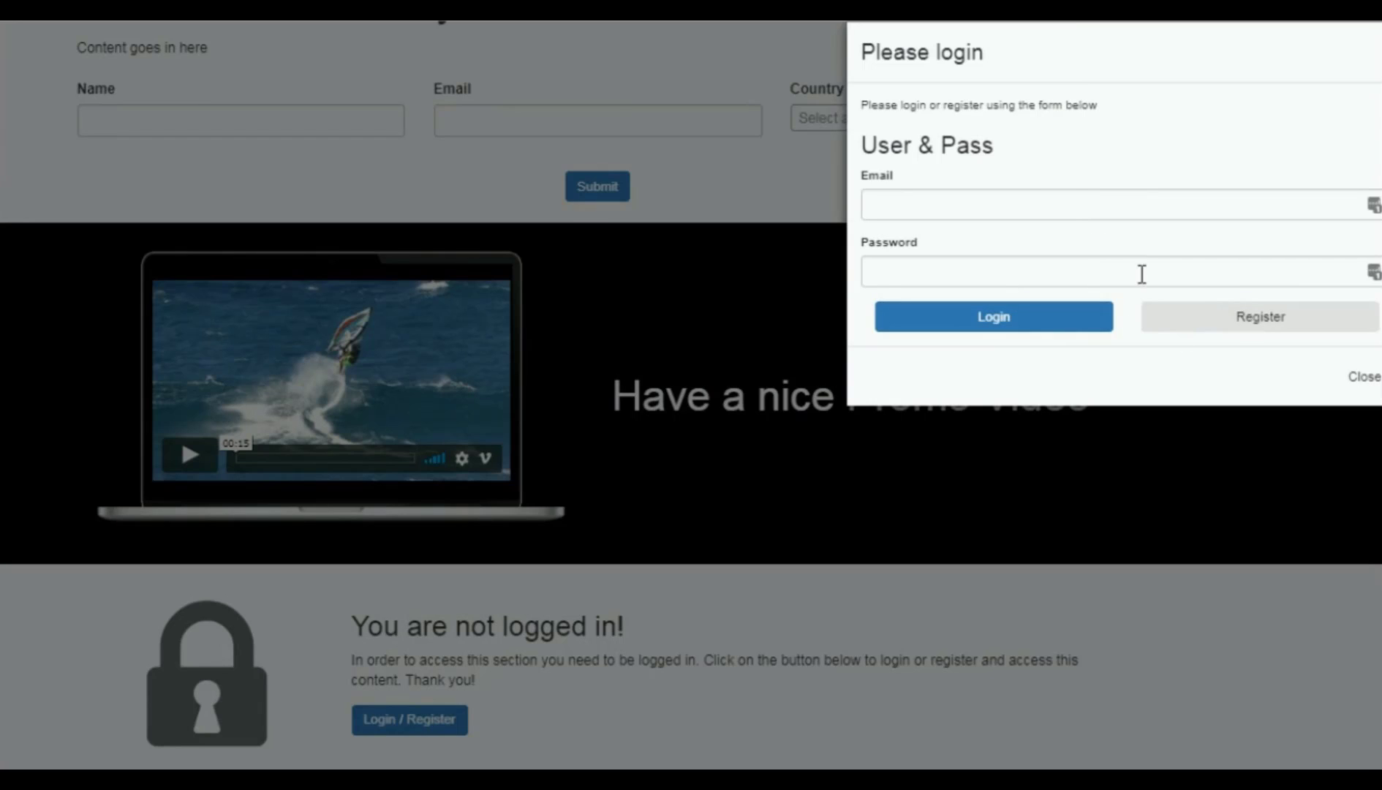
pyautogui.click(1254, 324)
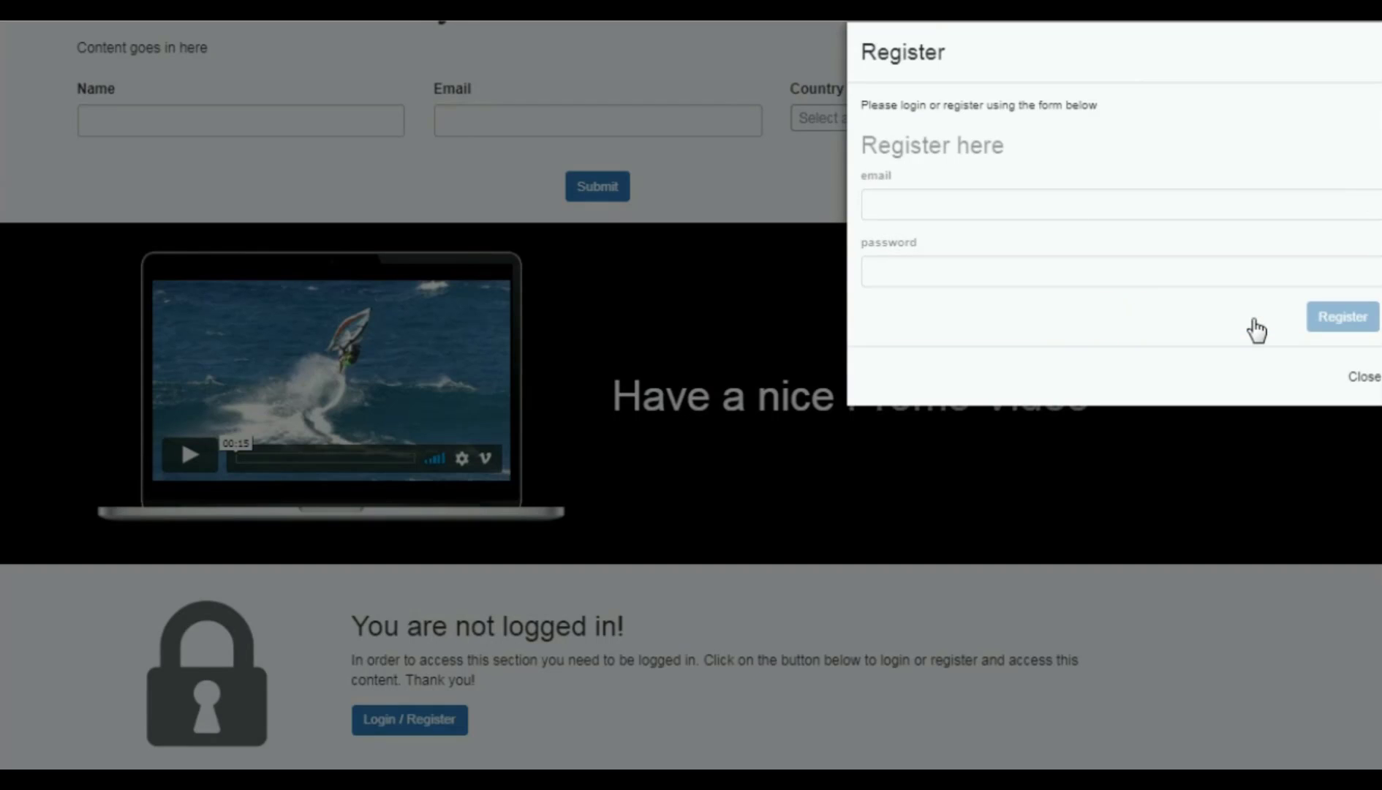
# Step: Fill in the new user's email and password, copy the email, and register
pyautogui.click(920, 205)
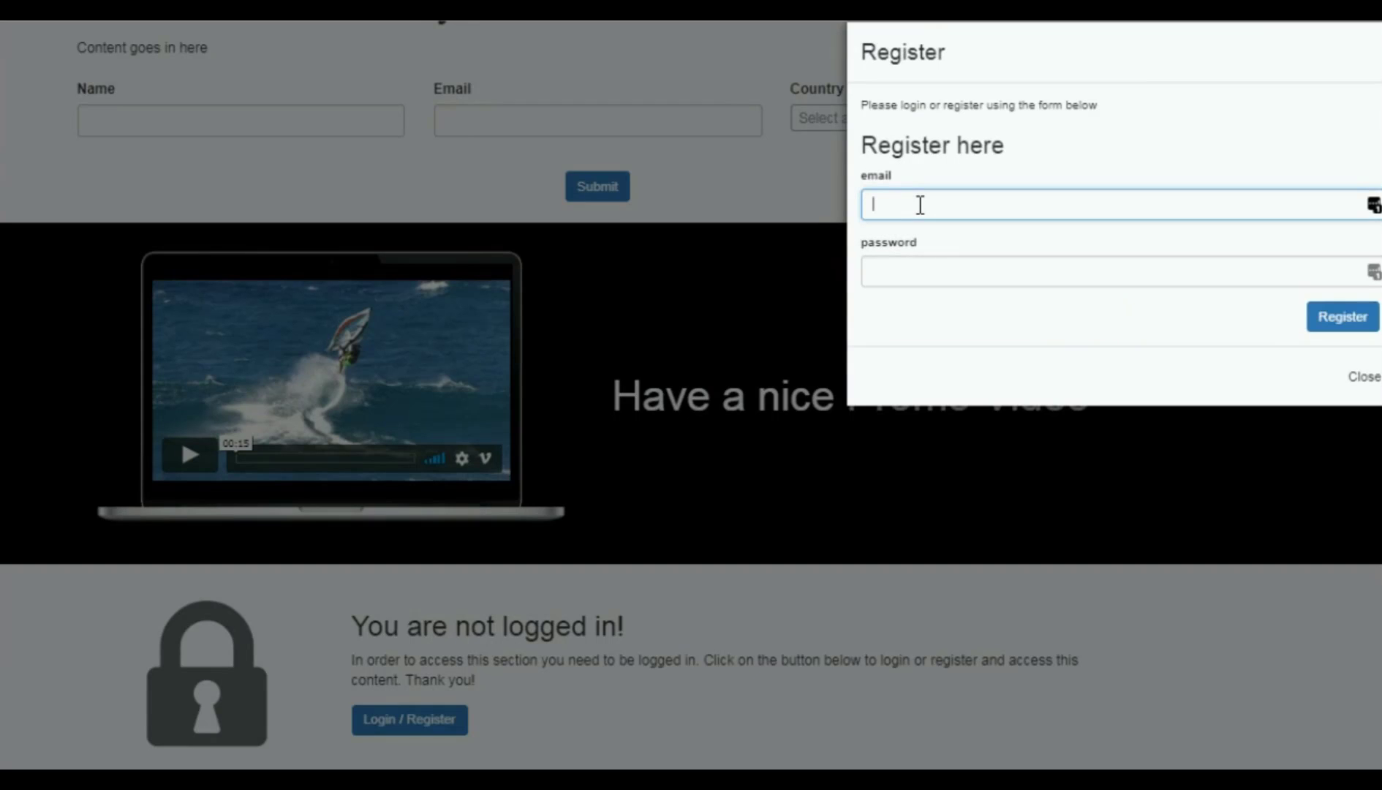
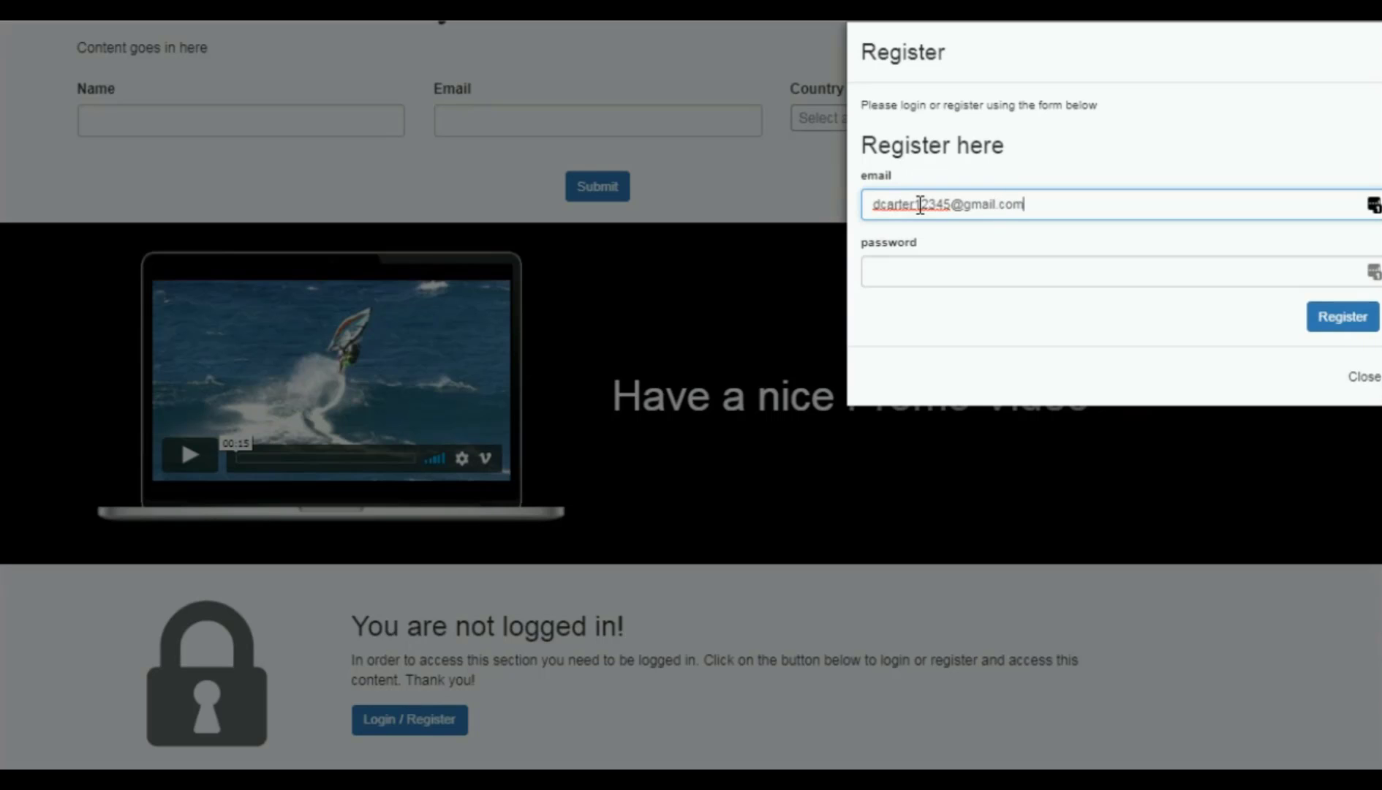
pyautogui.press('Tab')
pyautogui.write('password')
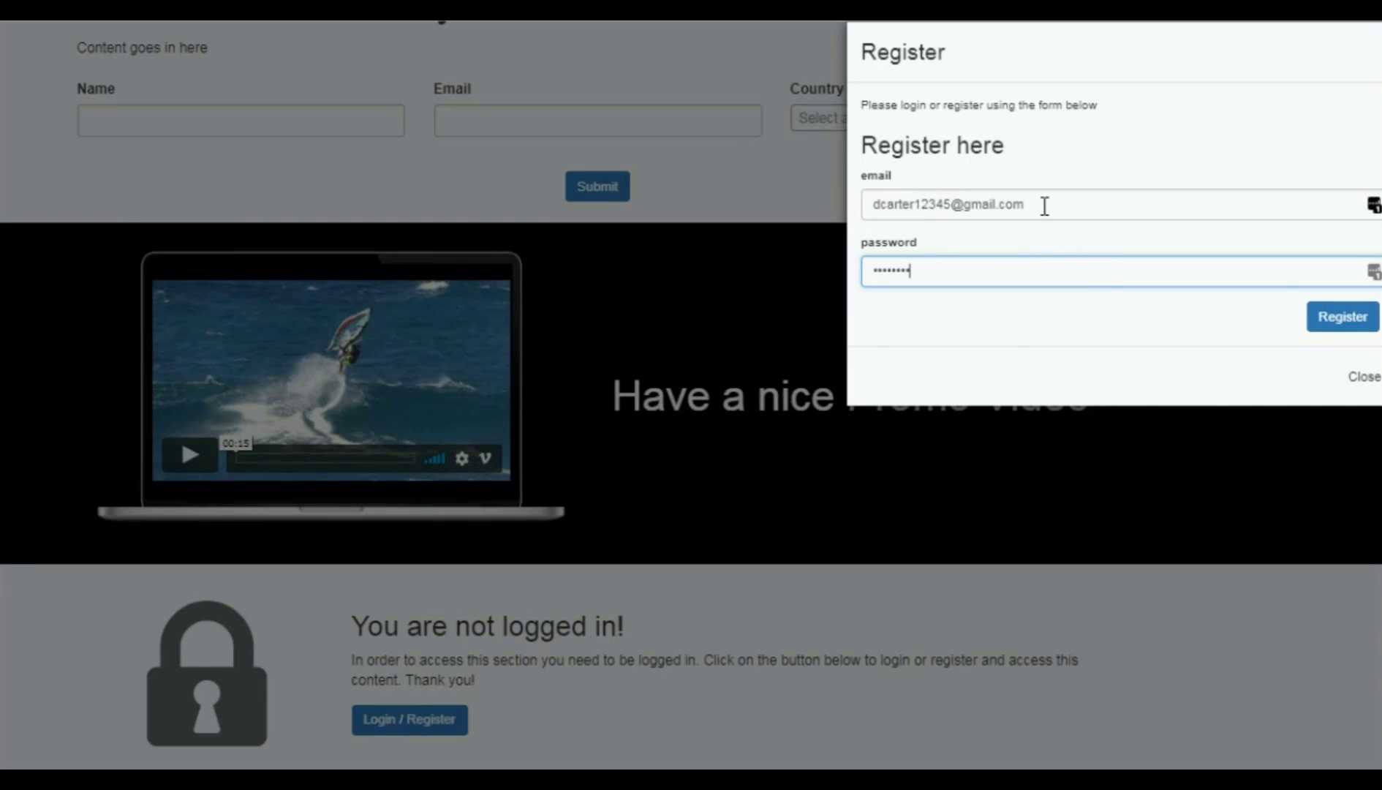
pyautogui.moveTo(1043, 207); pyautogui.dragTo(877, 209)
pyautogui.rightClick(884, 210)
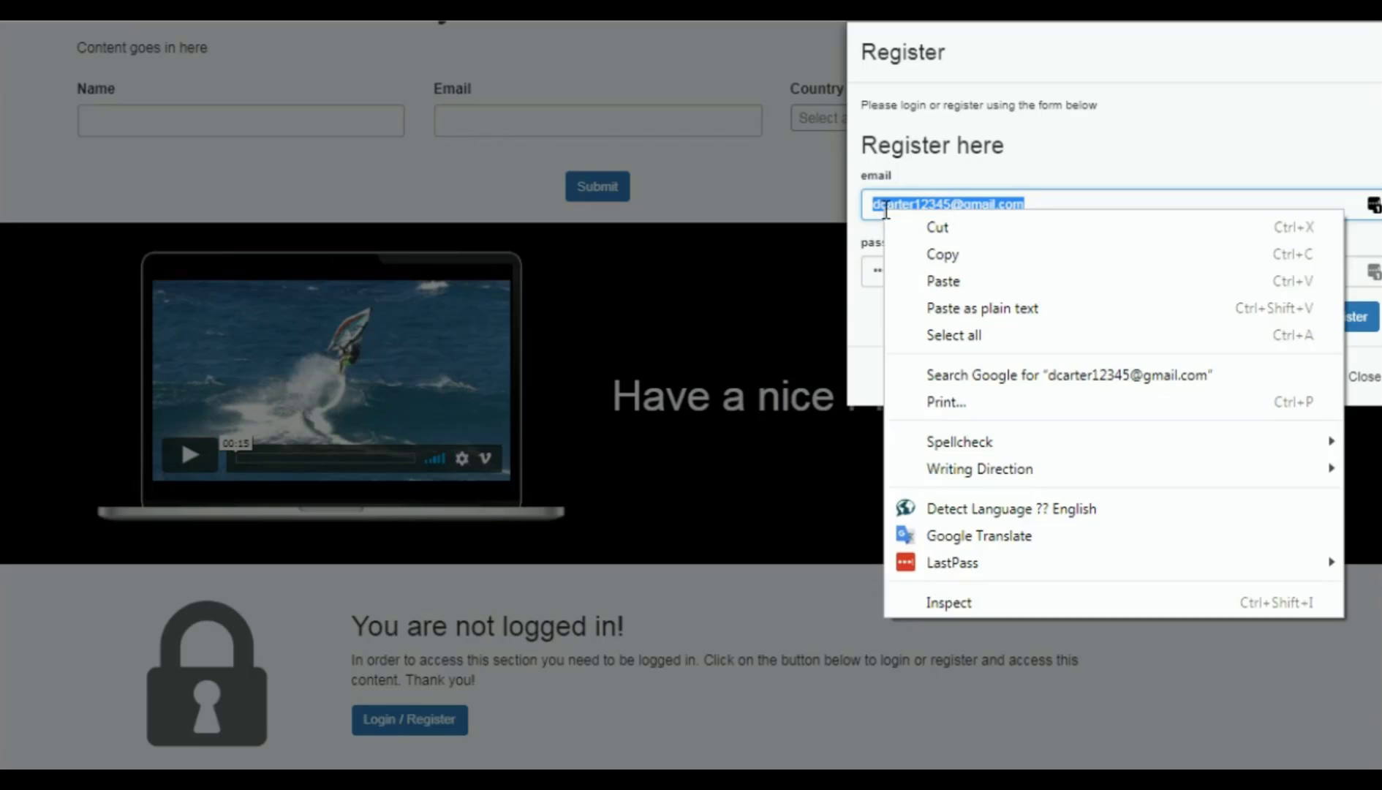
pyautogui.click(940, 254)
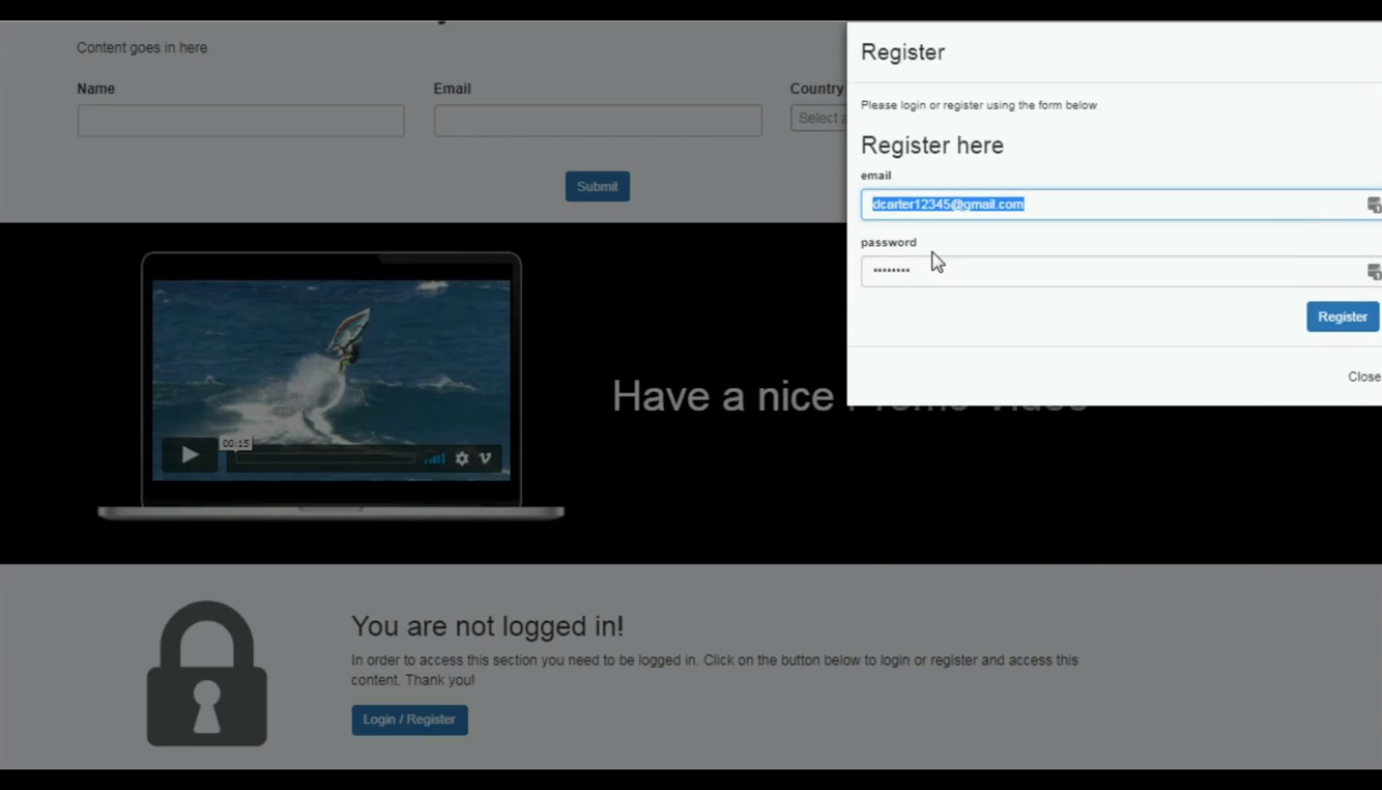
pyautogui.click(1335, 327)
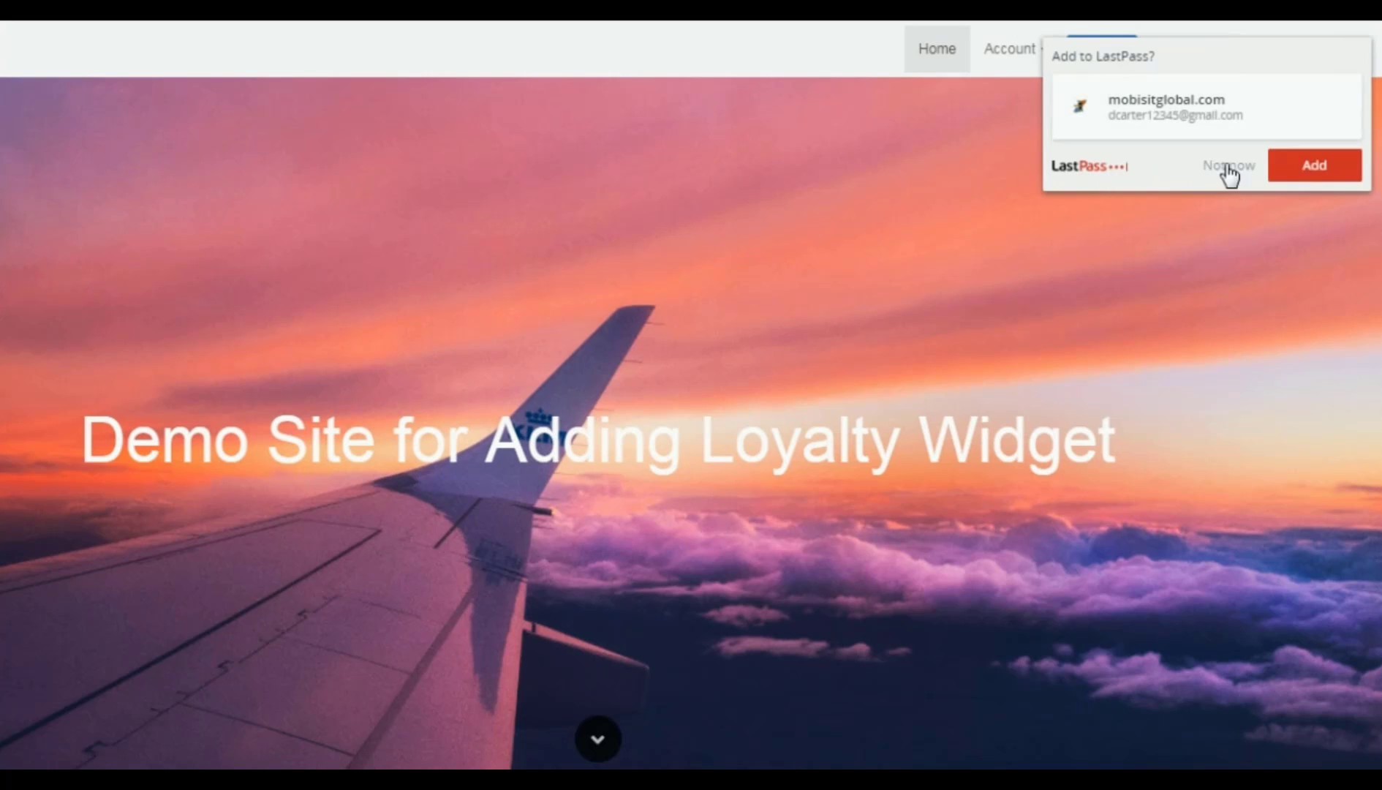
# Step: Dismiss the password manager prompt and stamp the card once by validating a purchase with the validation password
pyautogui.click(1229, 166)
pyautogui.scroll(-5, 777, 271)
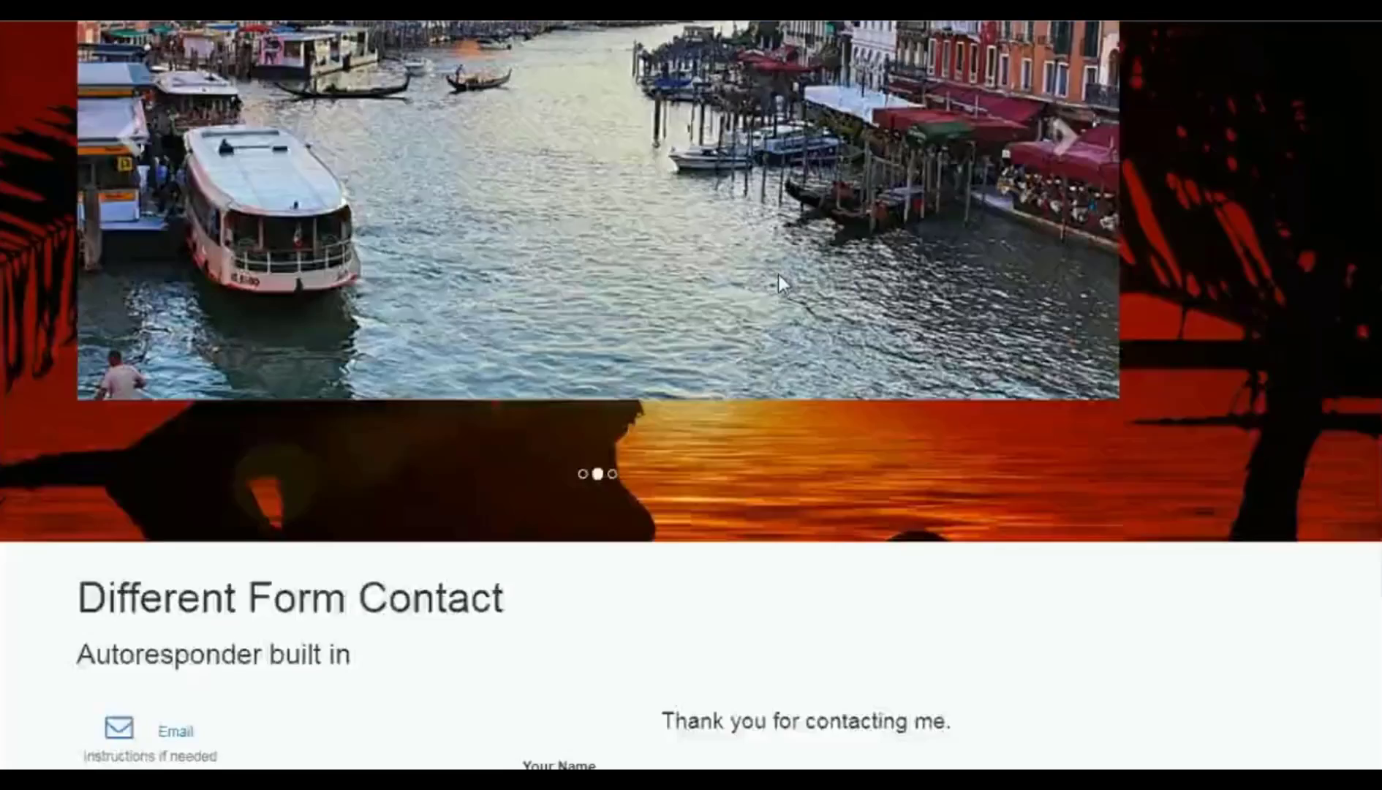
pyautogui.scroll(-15, 779, 277)
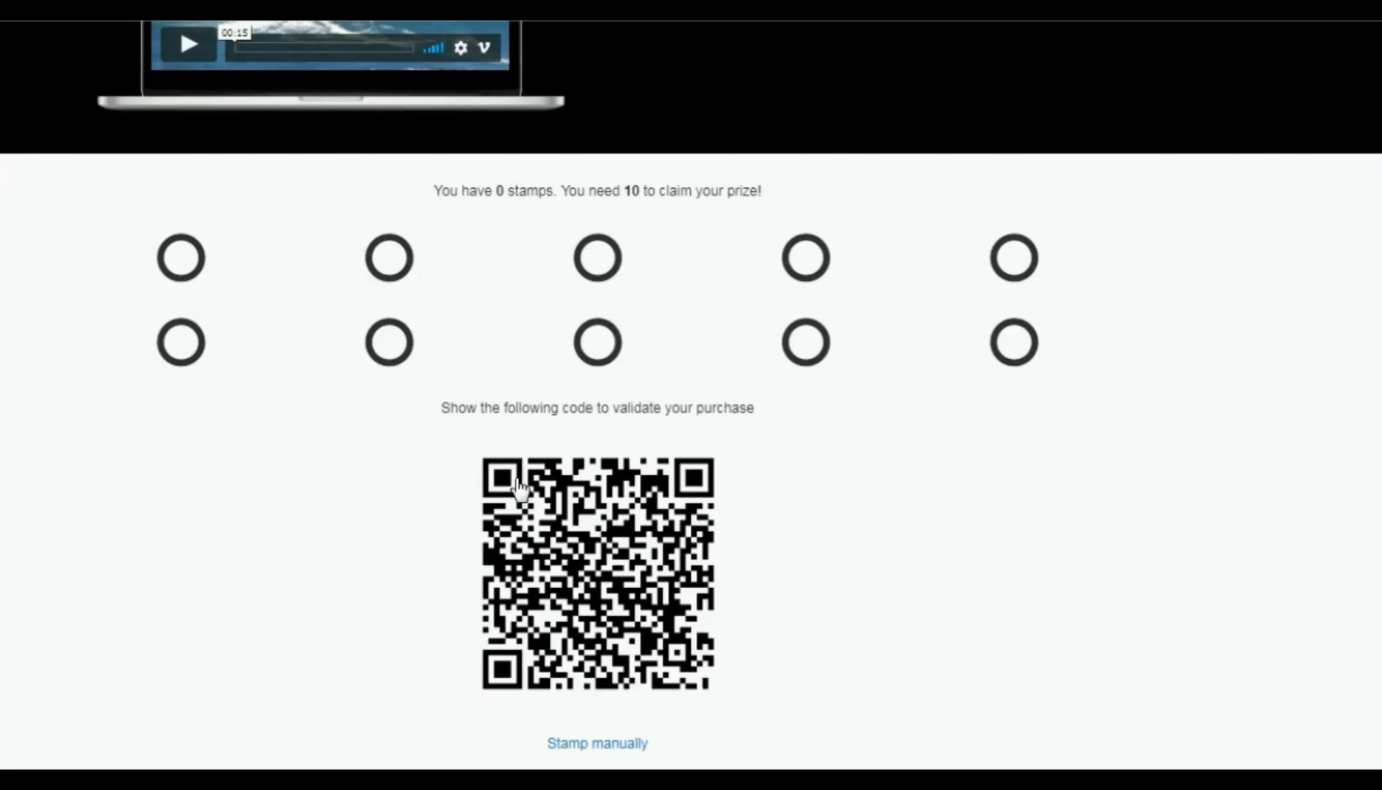
pyautogui.click(607, 746)
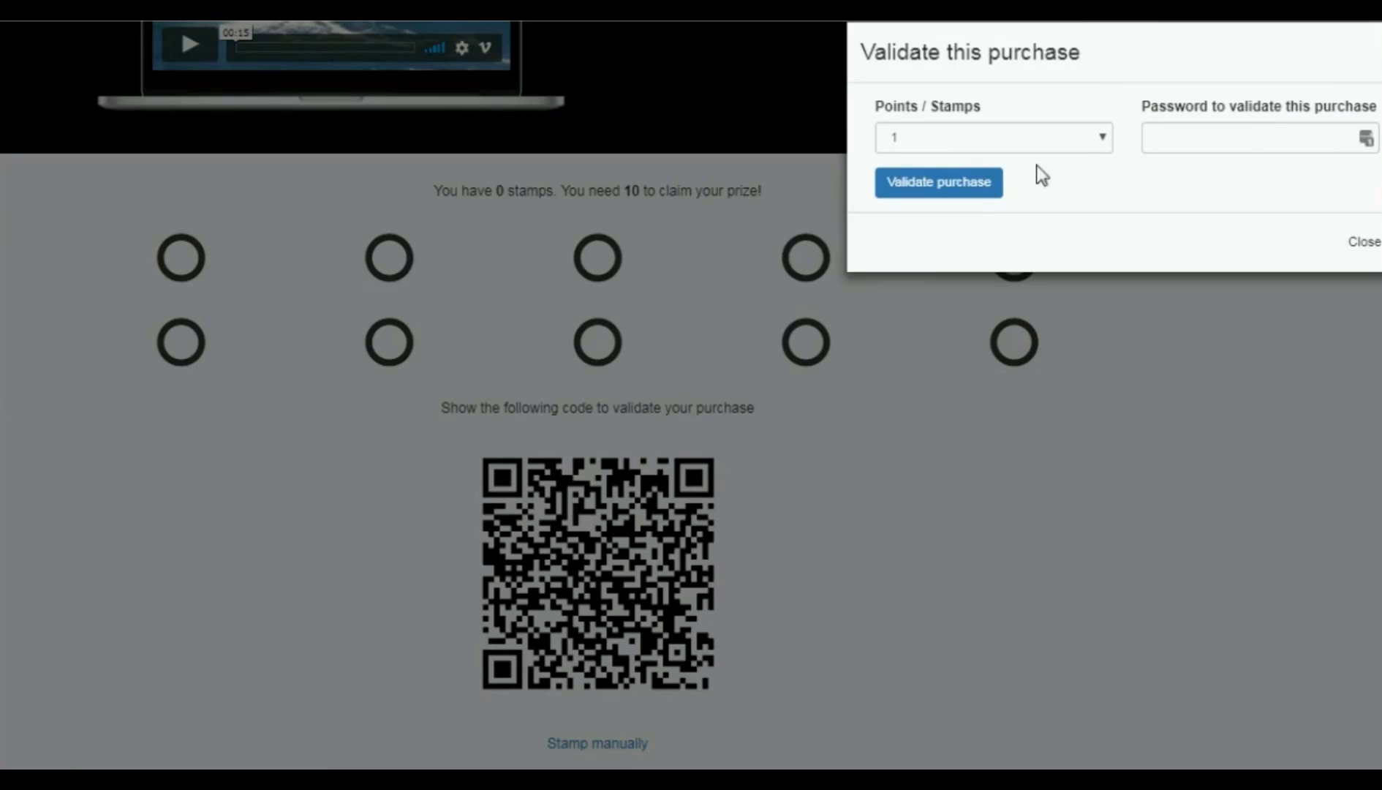
pyautogui.click(1225, 139)
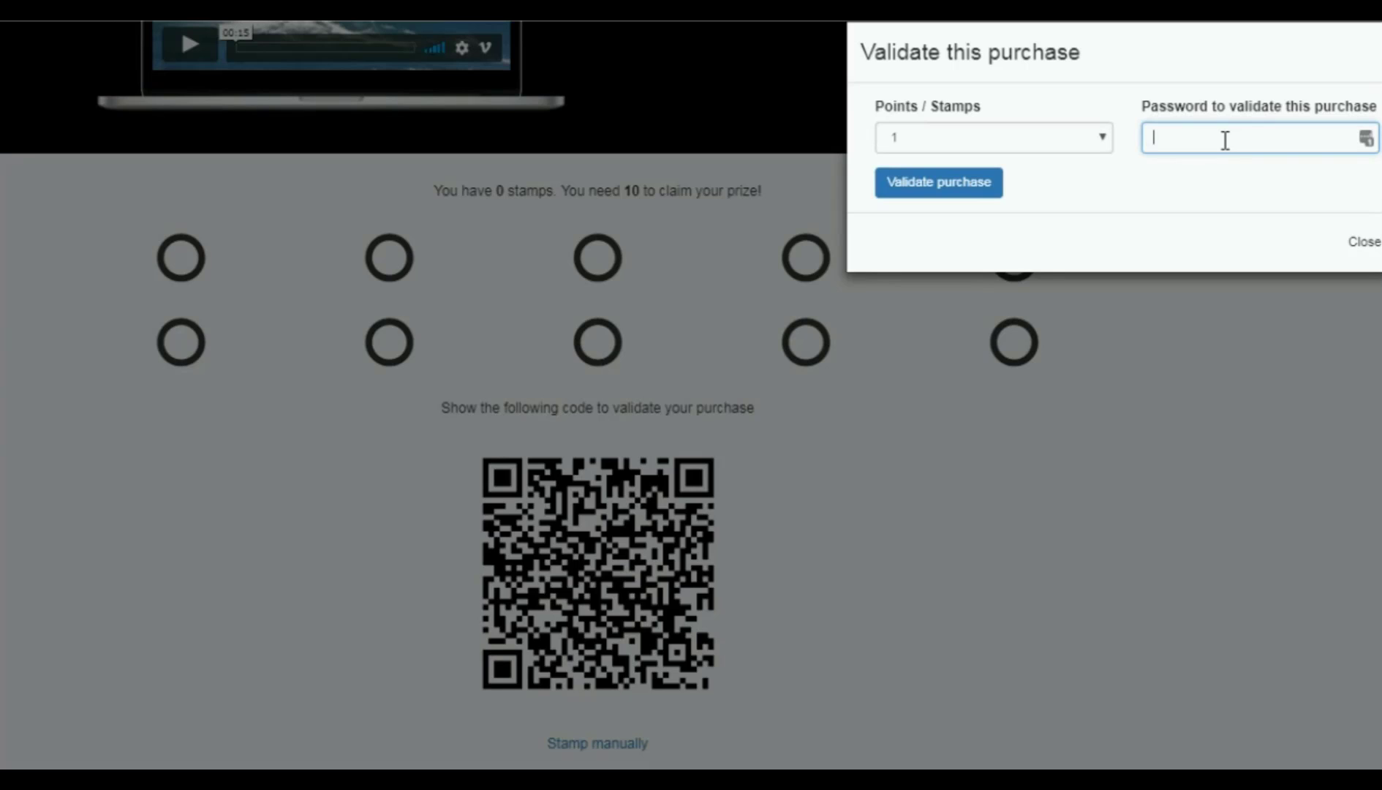
pyautogui.write('123456789')
pyautogui.click(958, 192)
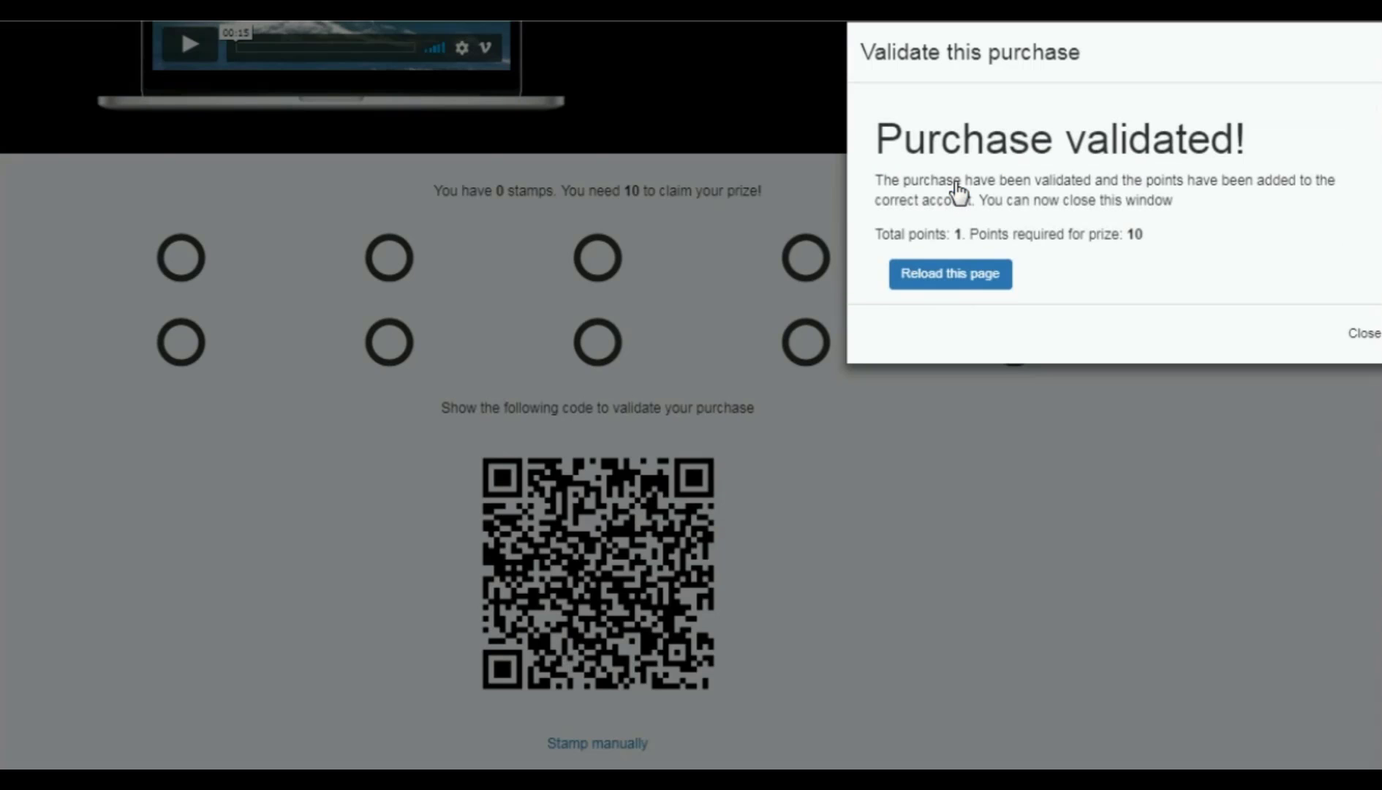
# Step: Reload the live site and check the loyalty card shows 1 of 10 stamps
pyautogui.click(963, 283)
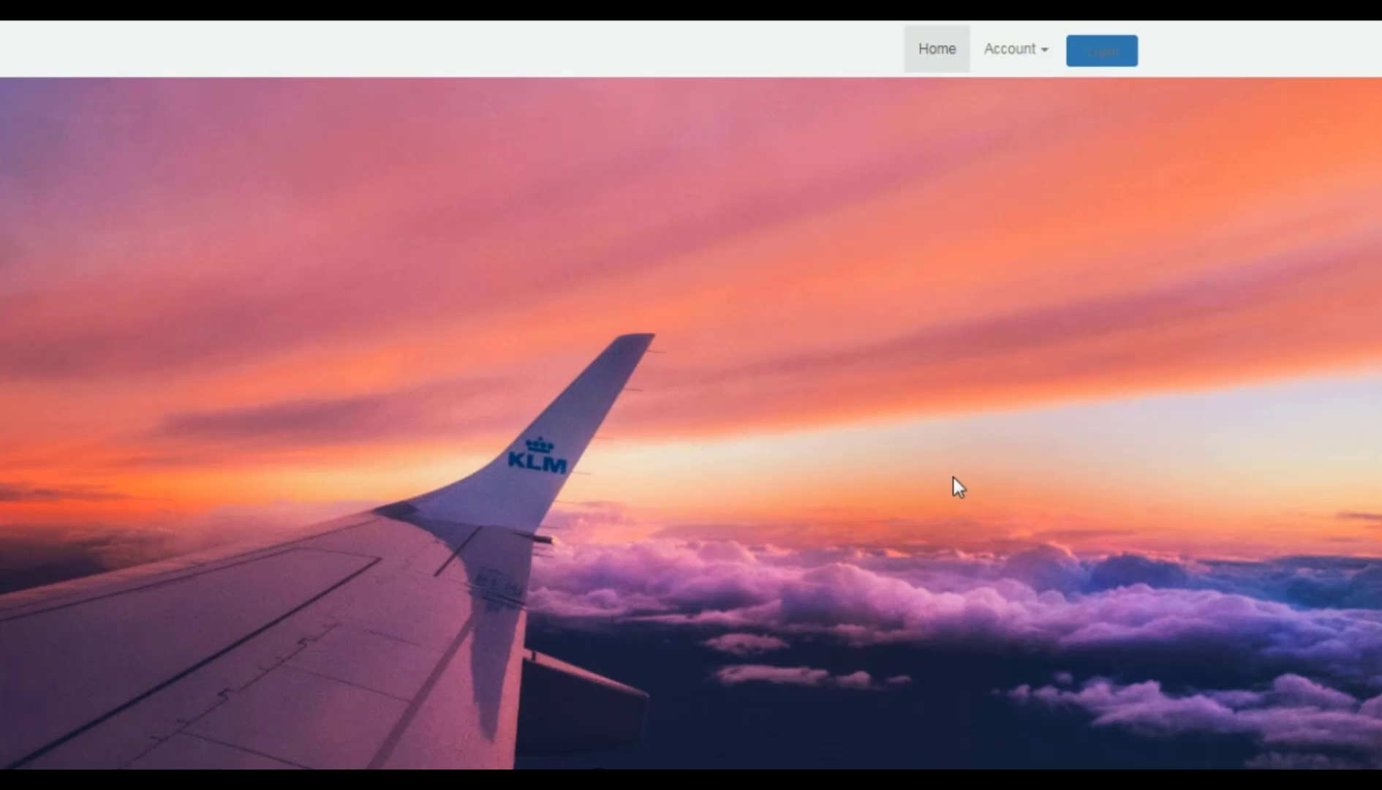
pyautogui.scroll(-10, 952, 474)
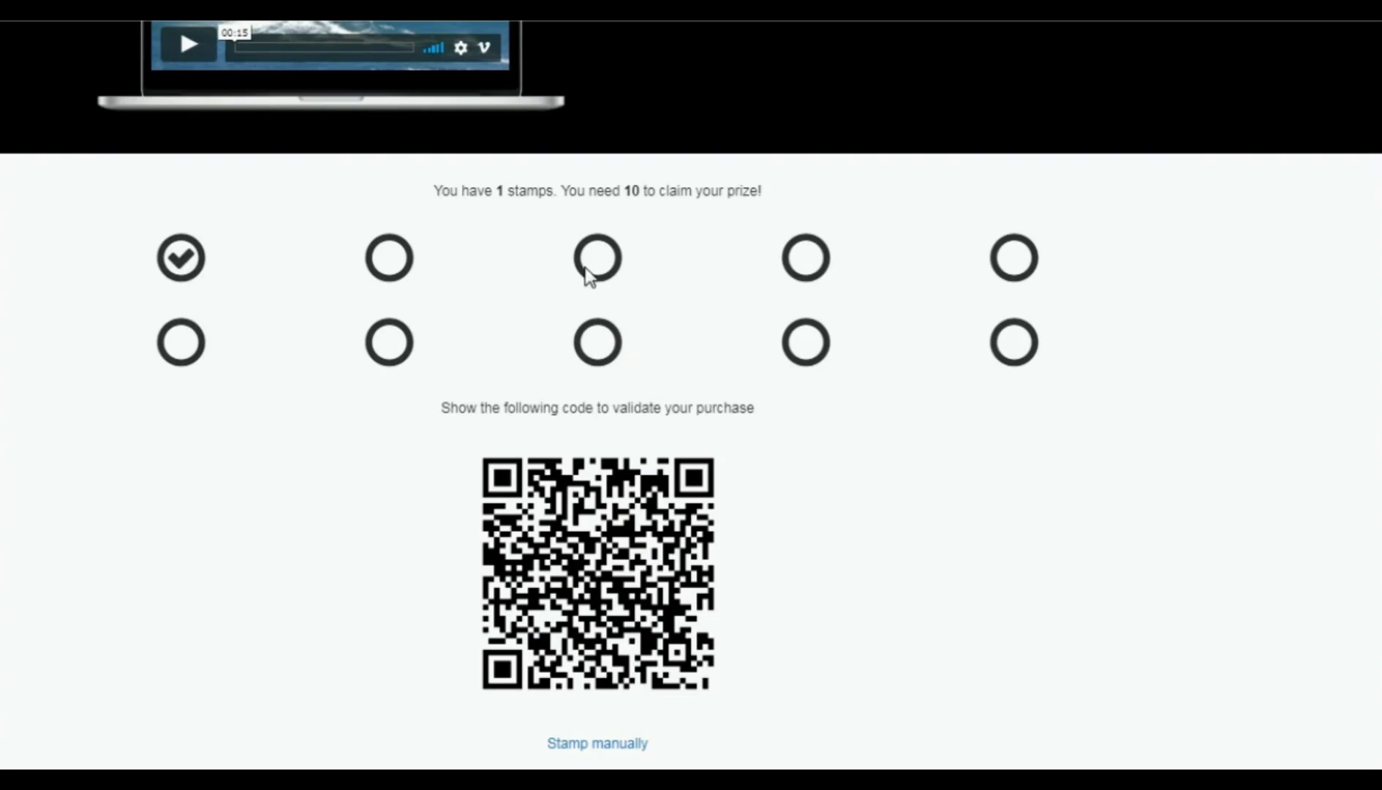
pyautogui.scroll(8, 941, 500)
pyautogui.scroll(6, 940, 501)
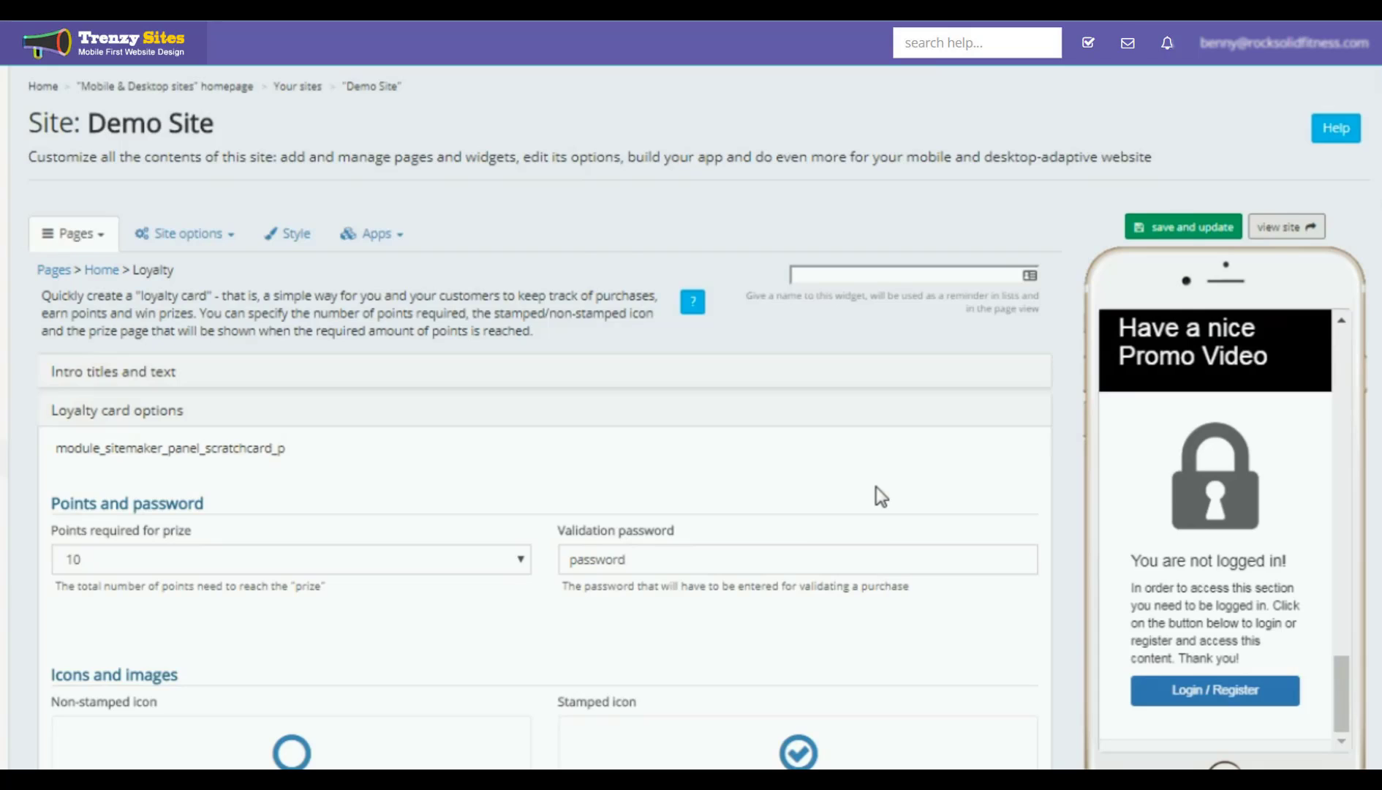
# Step: Set the widget's additional style to a solid color background of magenta #ff00ff
pyautogui.scroll(-6, 877, 488)
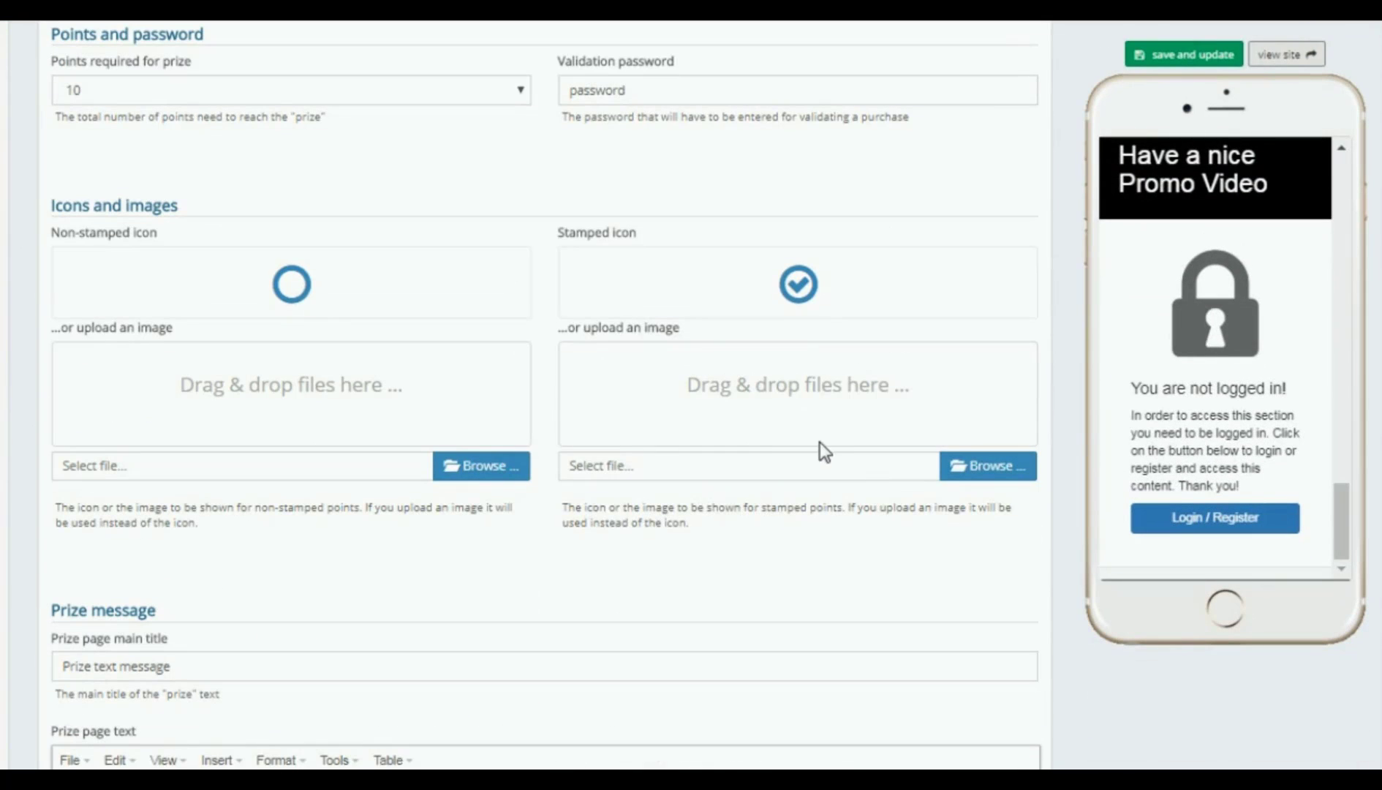
pyautogui.scroll(-8, 824, 448)
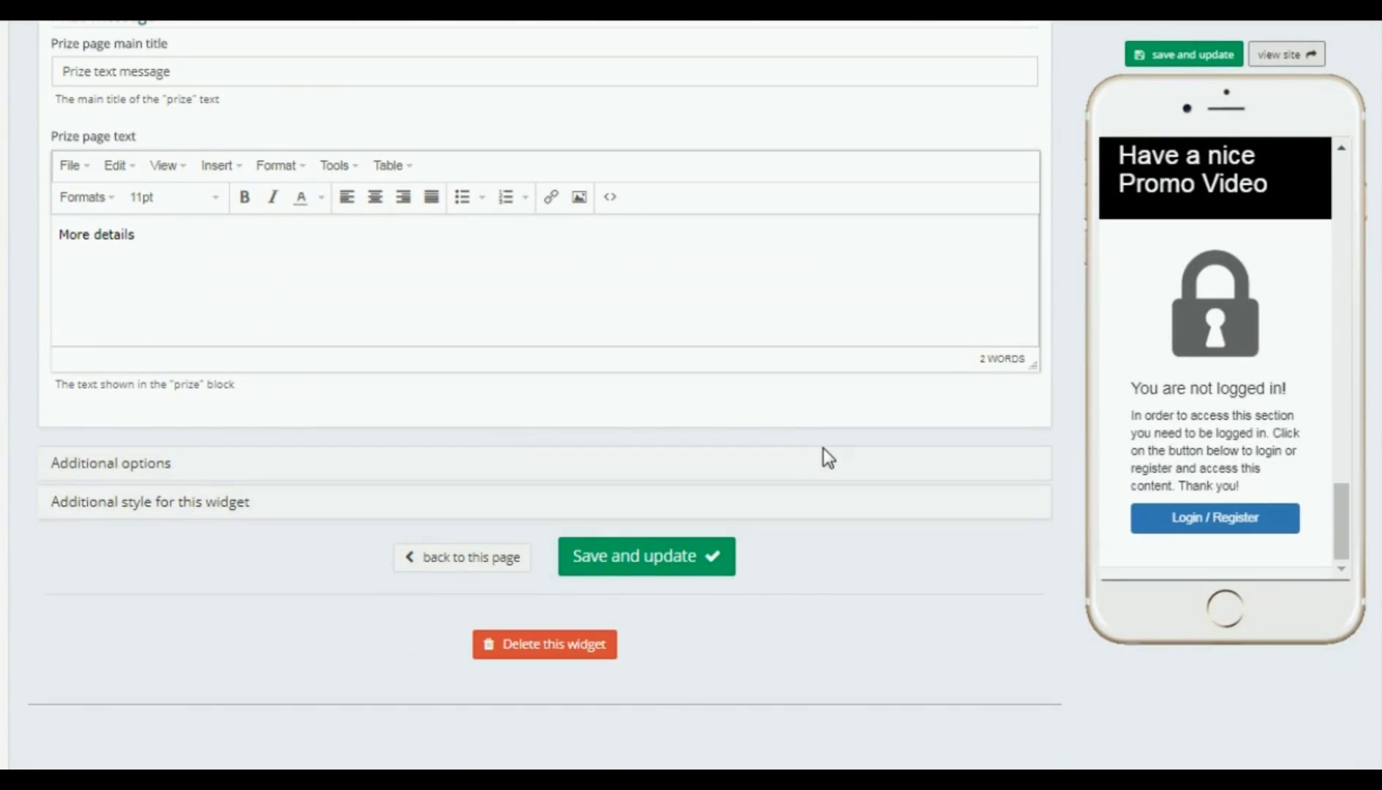
pyautogui.click(228, 506)
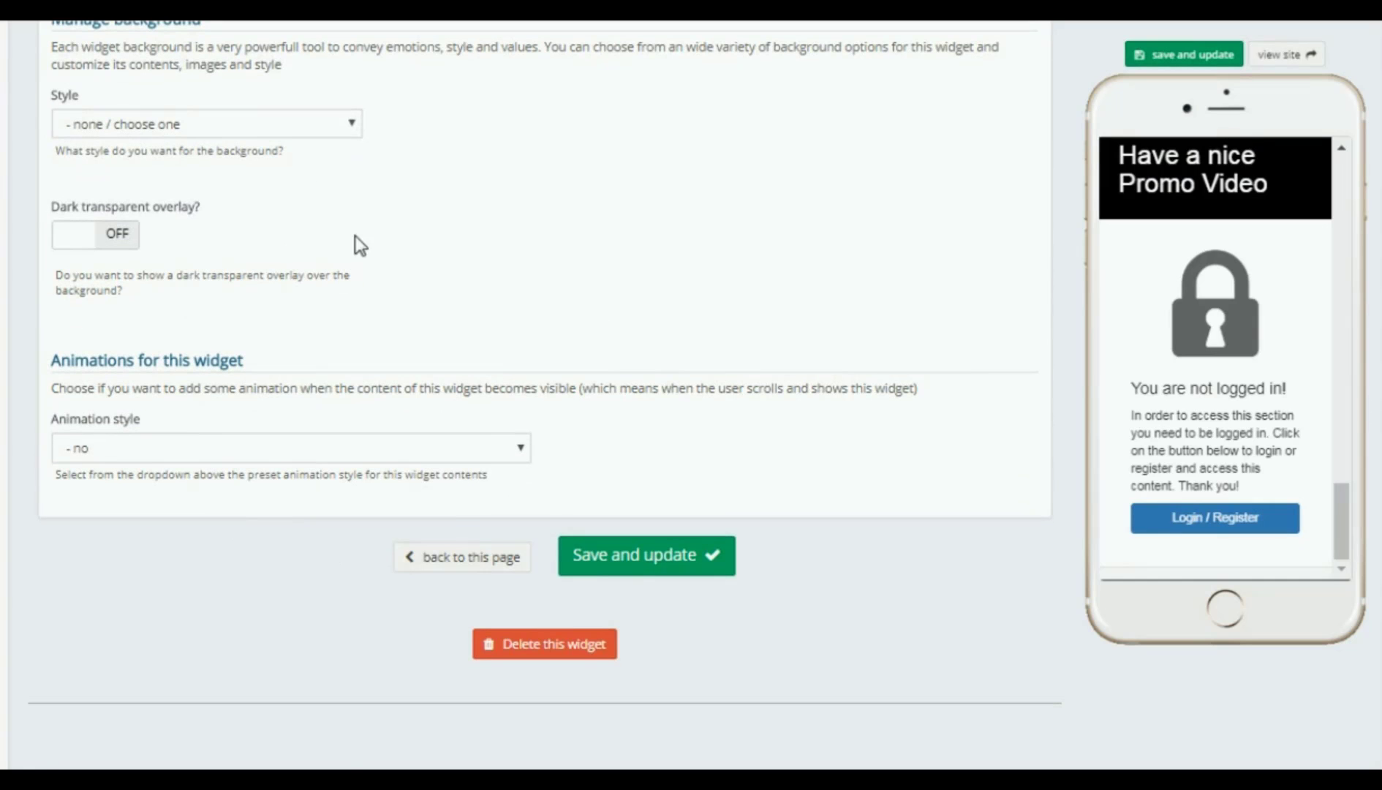
pyautogui.click(350, 121)
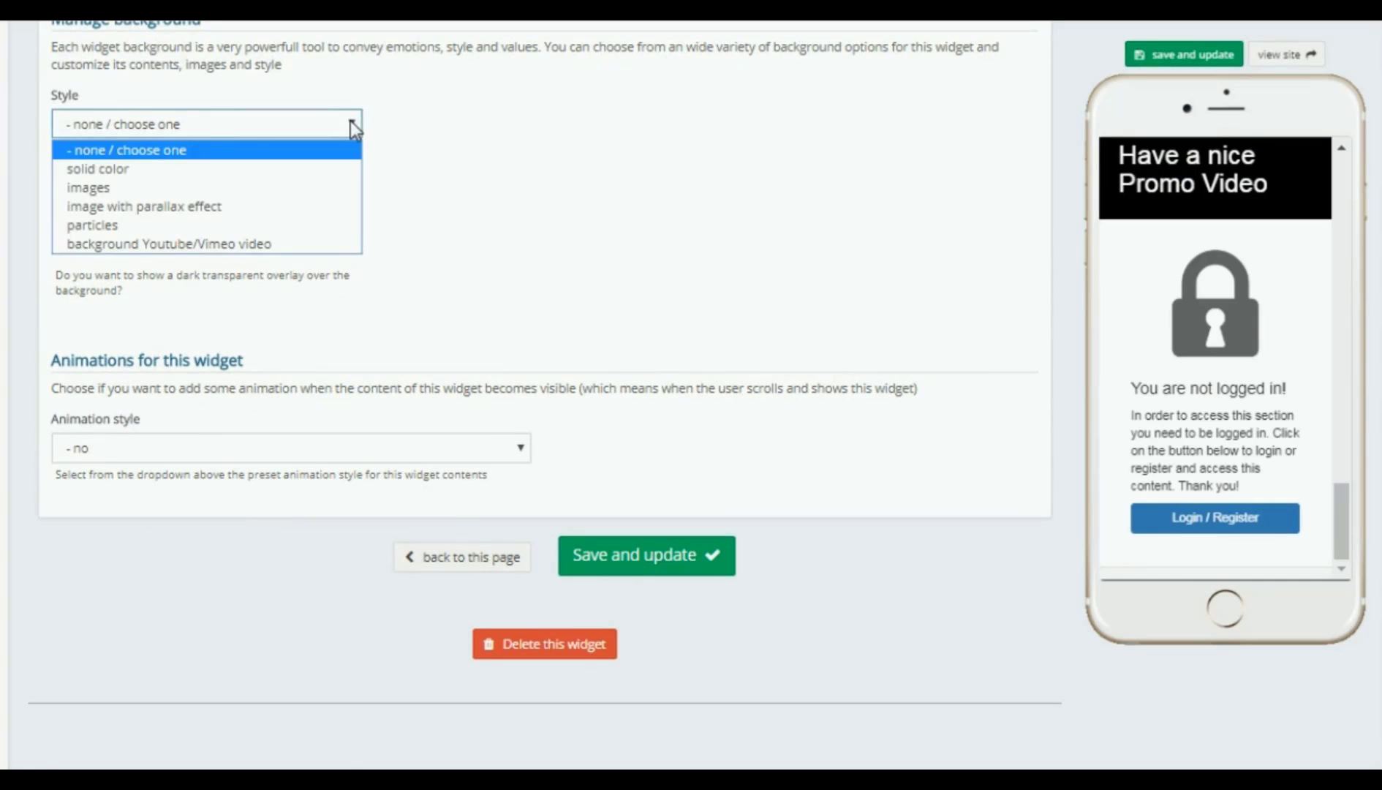
pyautogui.click(107, 173)
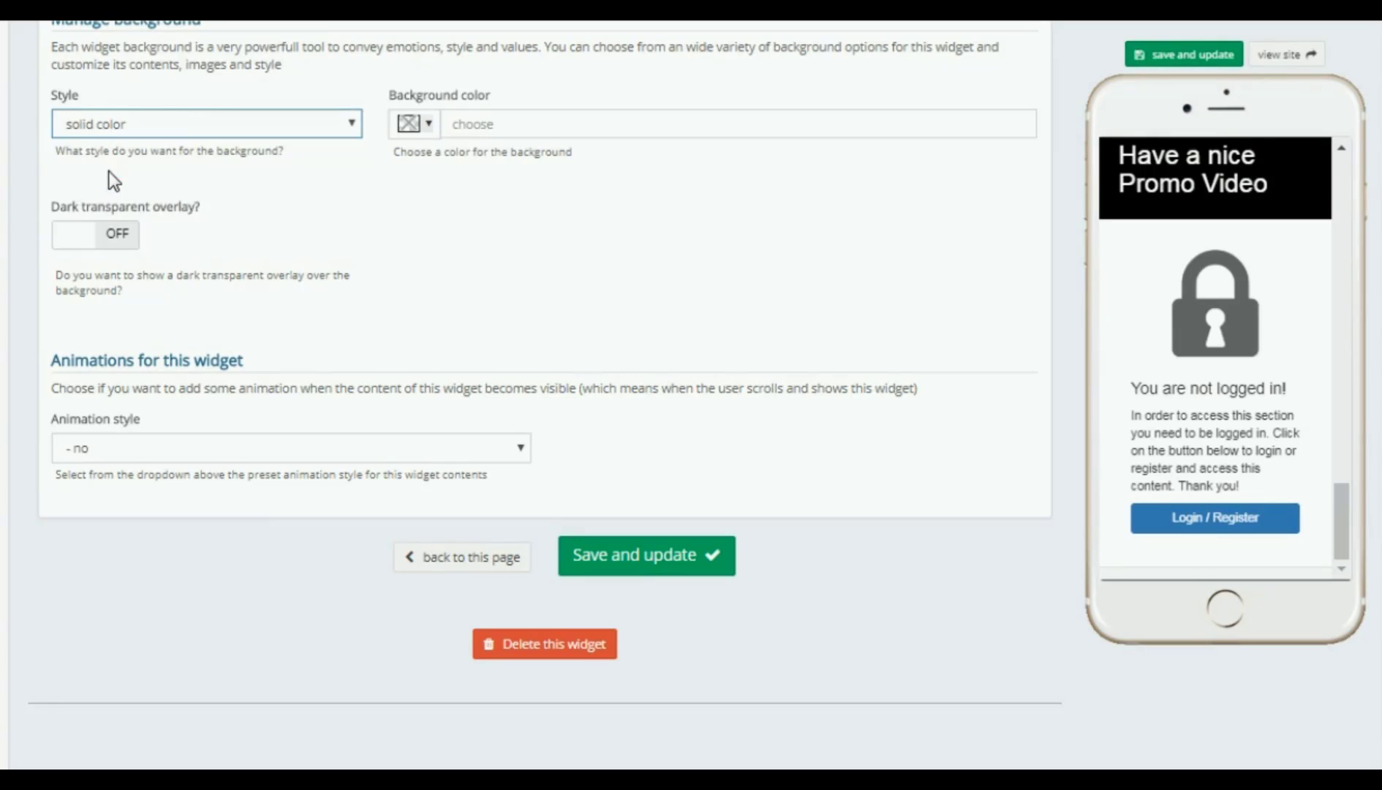
pyautogui.click(428, 123)
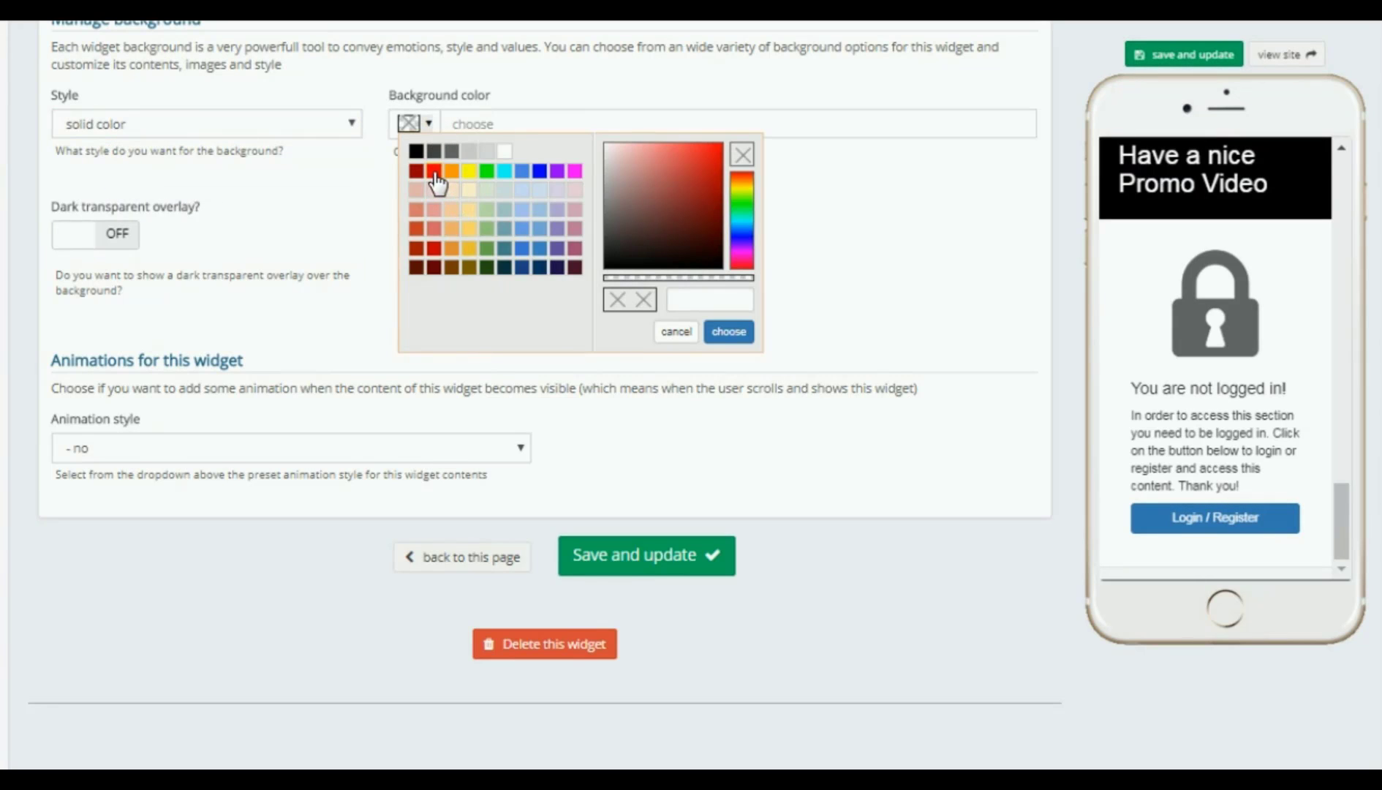
pyautogui.click(575, 170)
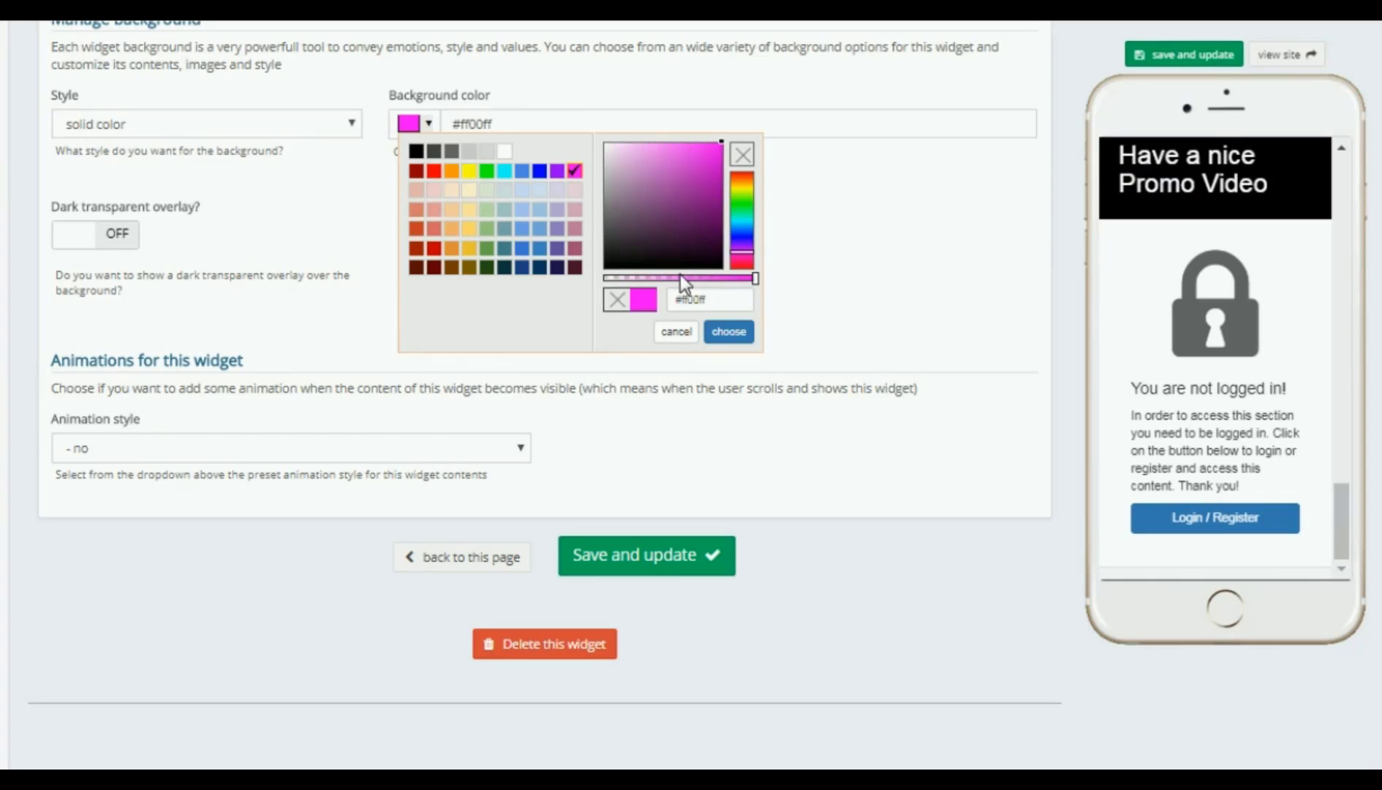
pyautogui.click(729, 332)
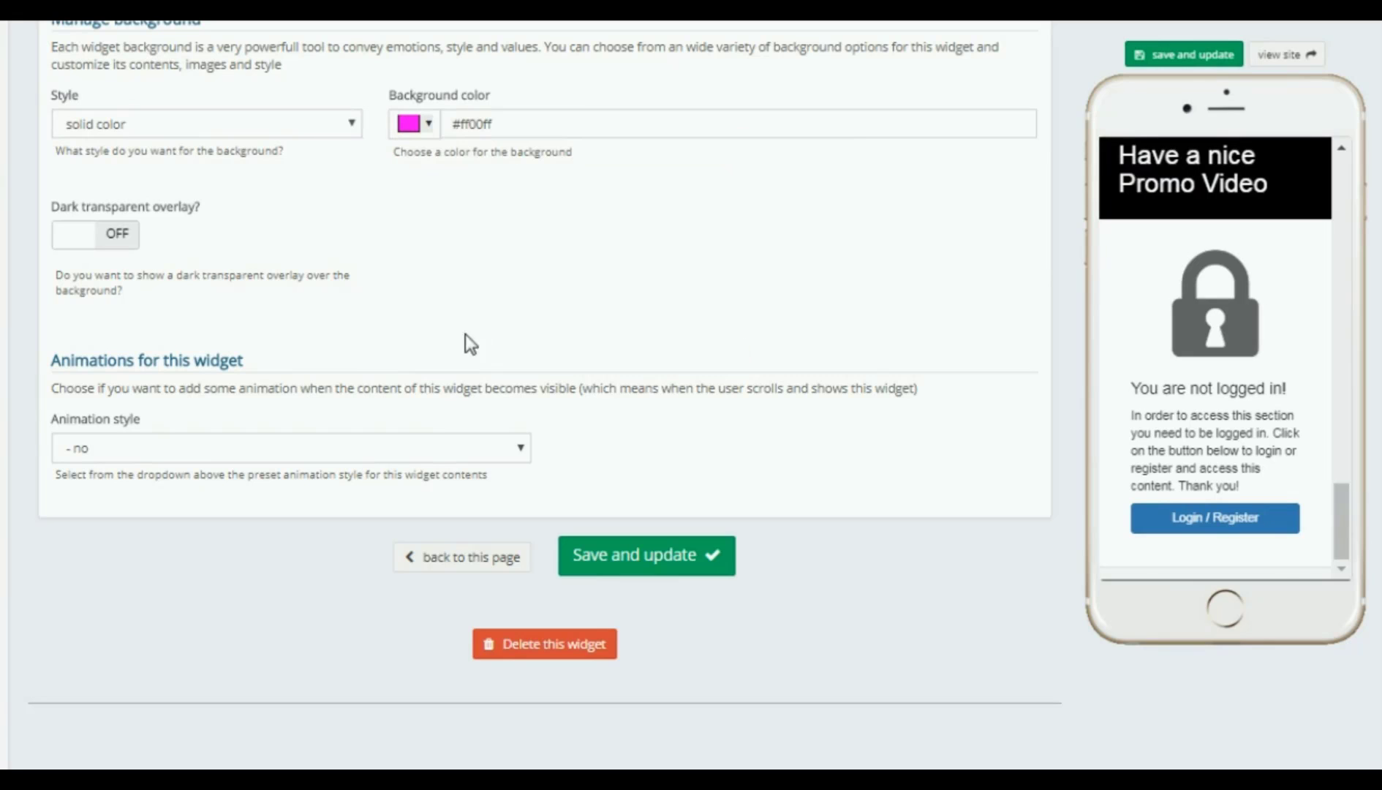
# Step: Save and update the widget, then scroll the preview to the magenta loyalty card
pyautogui.click(1185, 53)
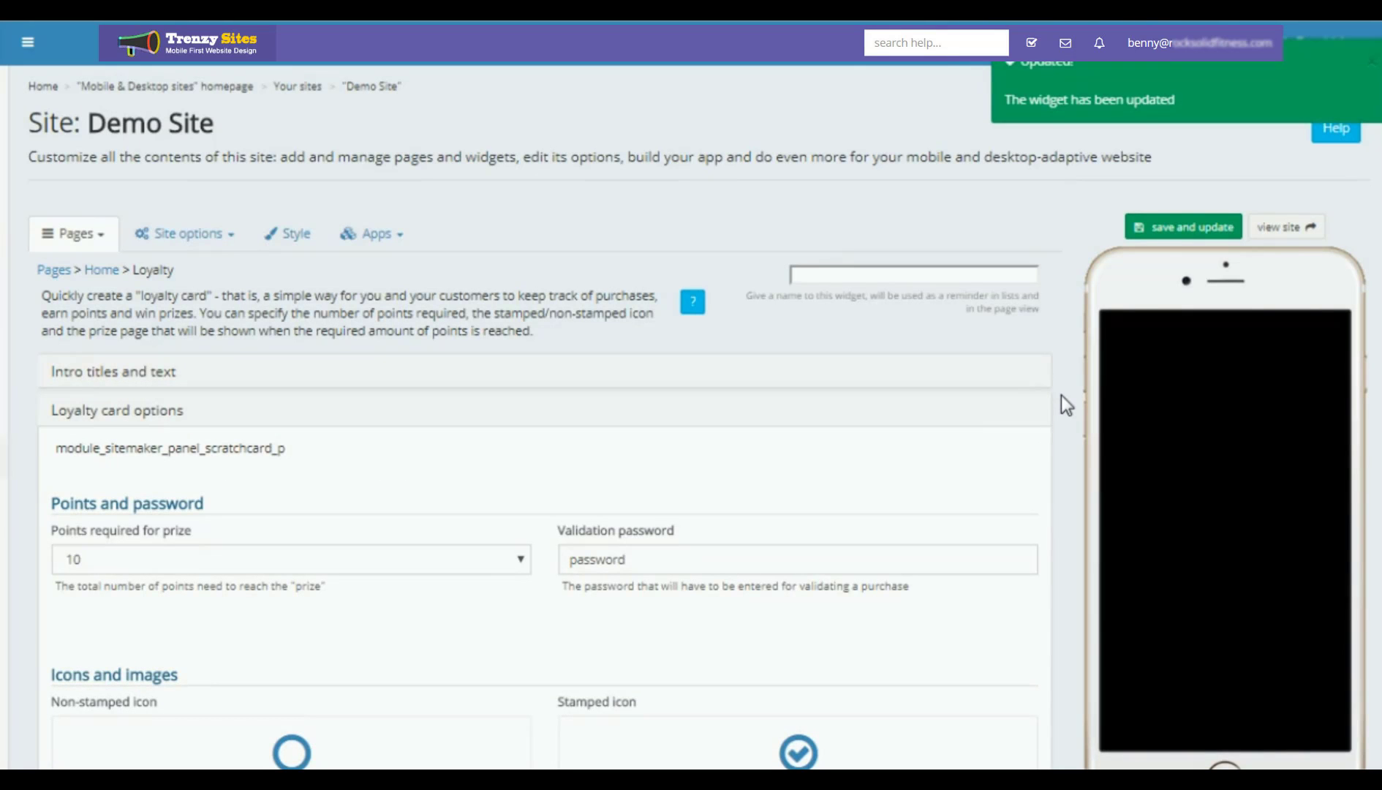
pyautogui.scroll(-3, 1226, 442)
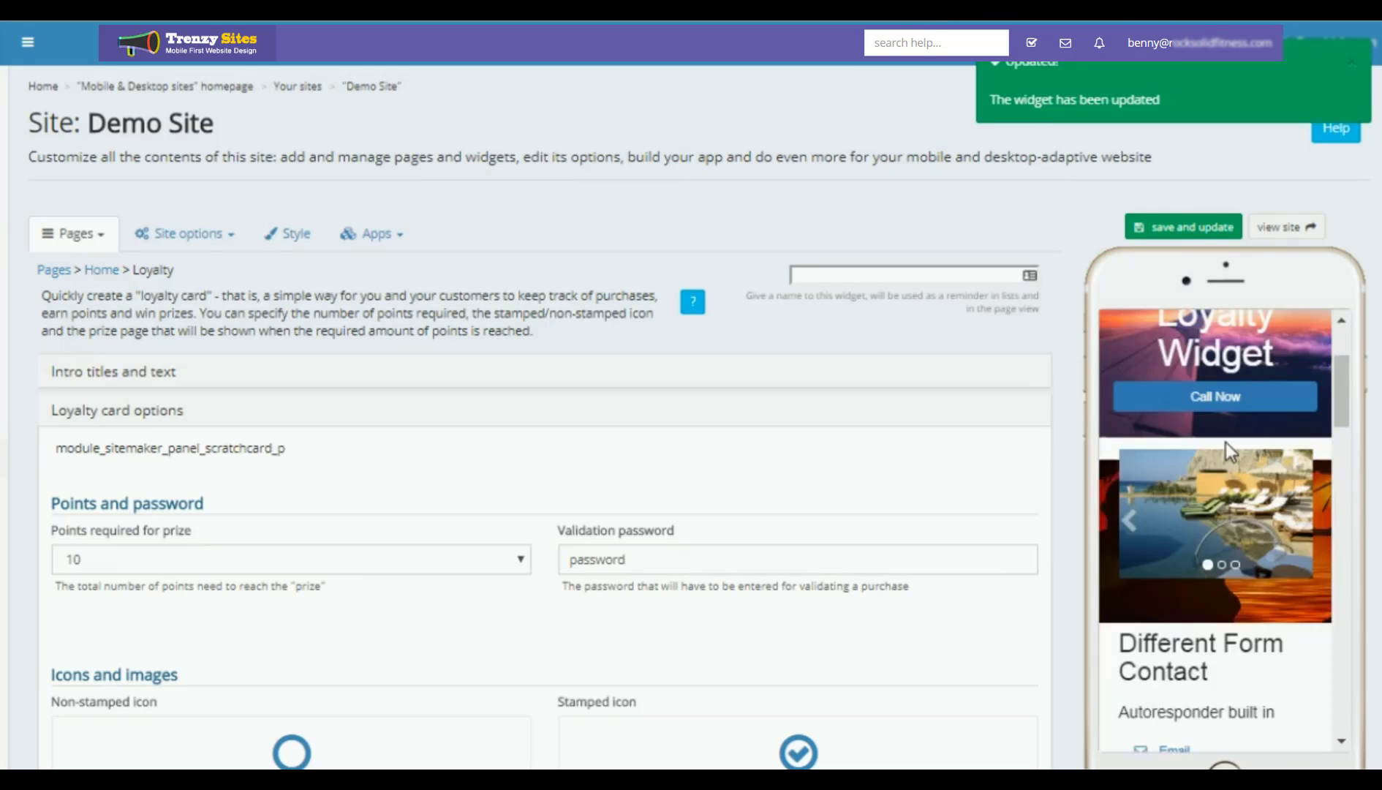
pyautogui.scroll(-15, 1226, 441)
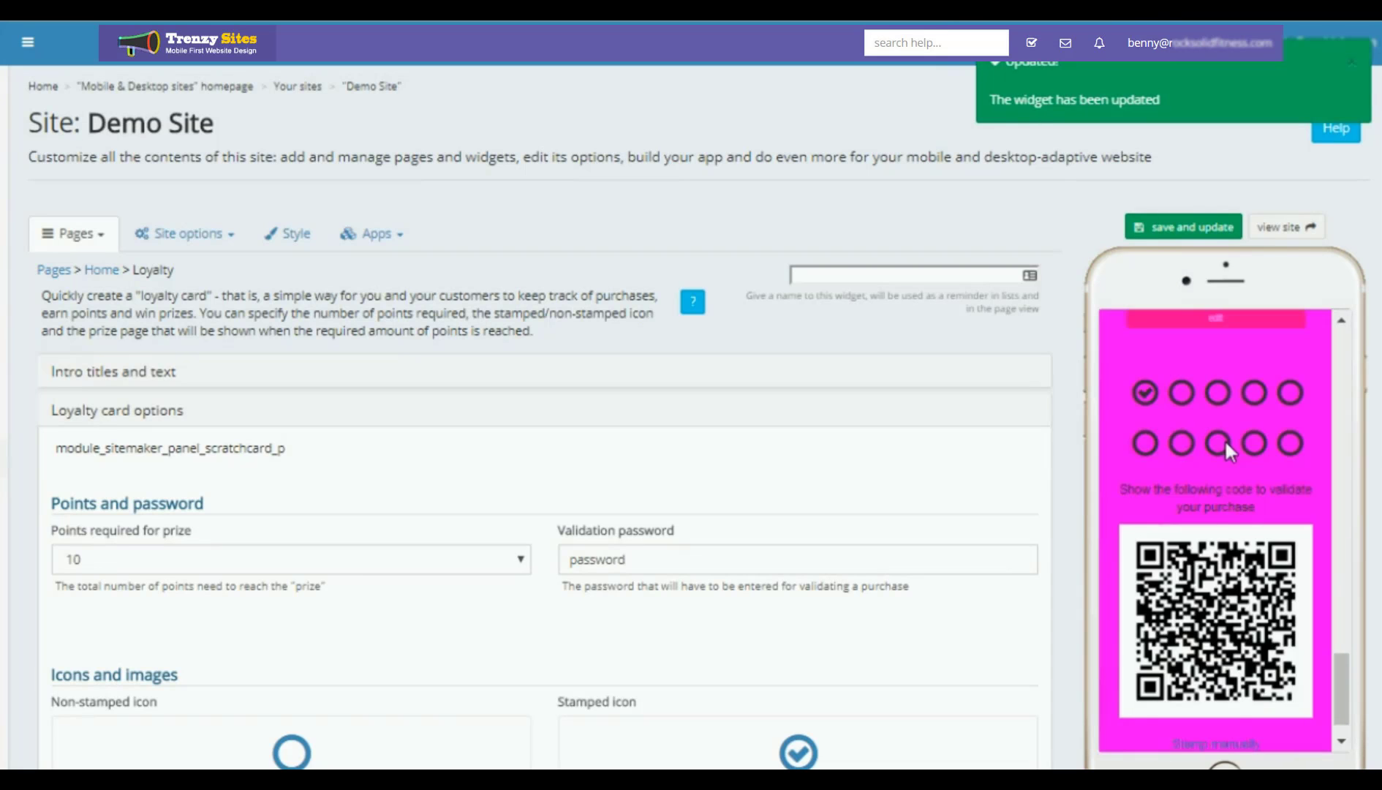